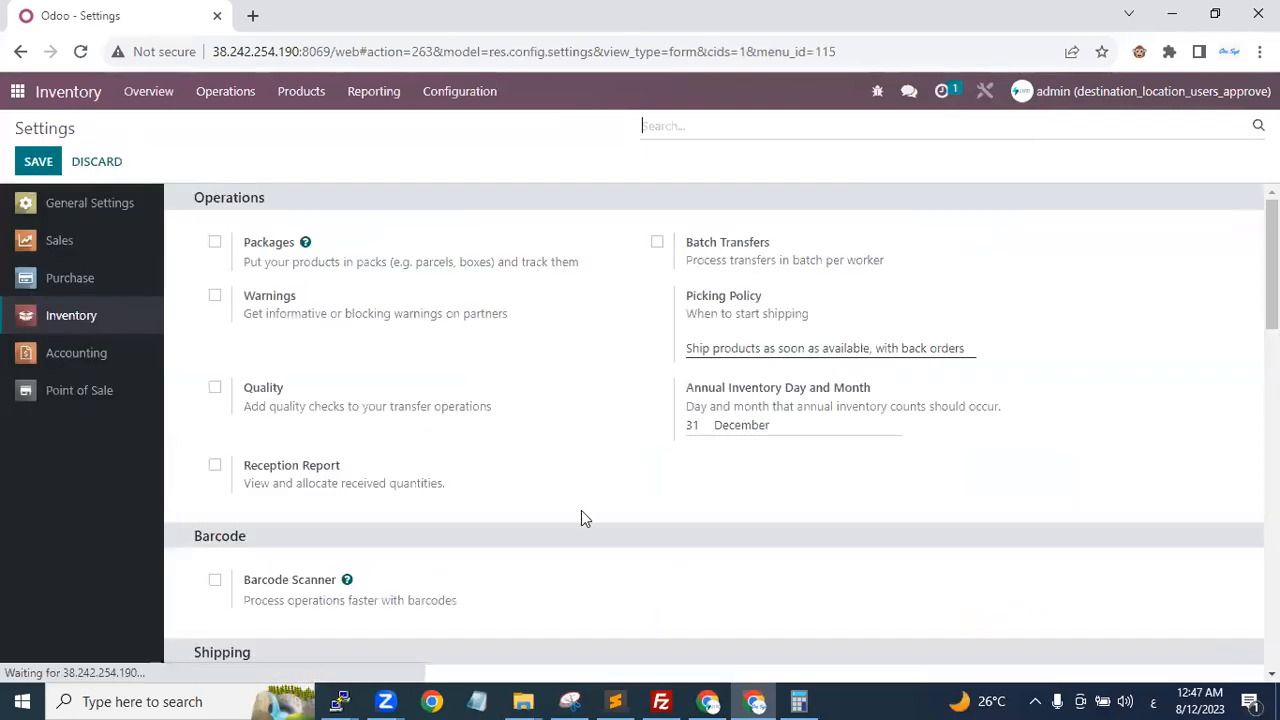
Check the Storage Locations option in the Warehouse section of the Inventory settings.
scroll(598, 499, "down", 4)
scroll(598, 497, "down", 8)
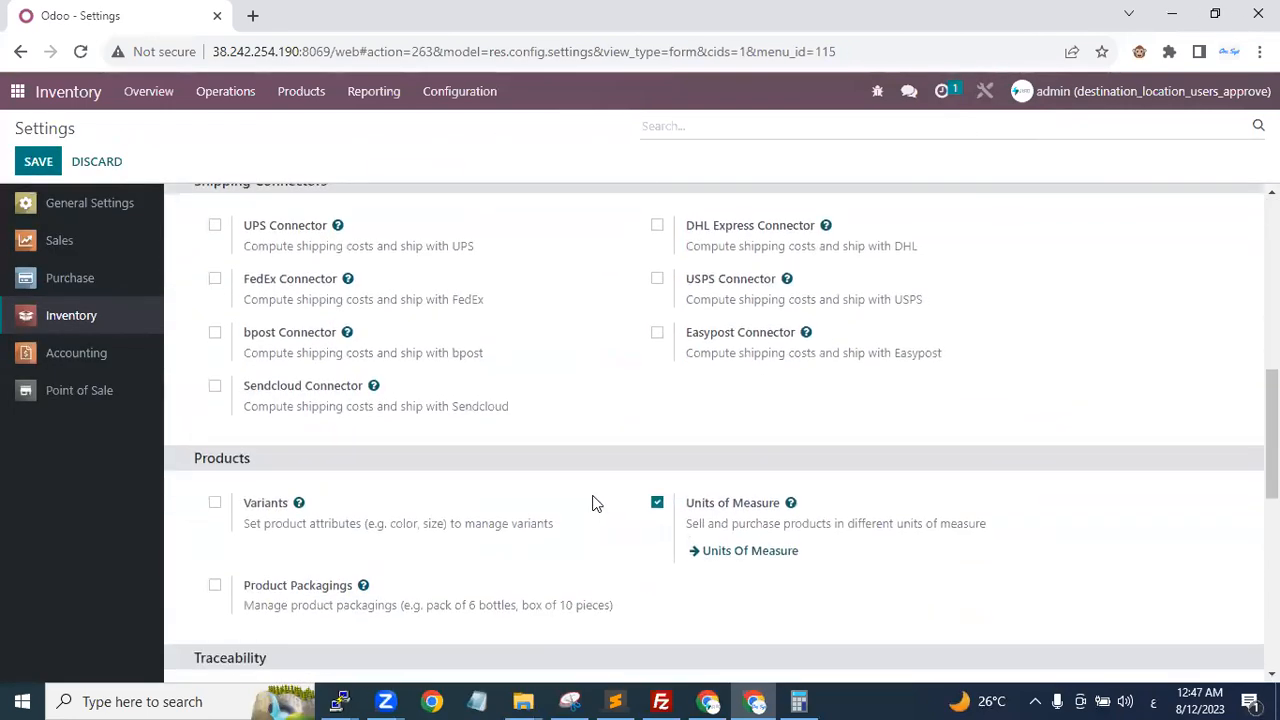
left_click_drag(337, 397, 174, 397)
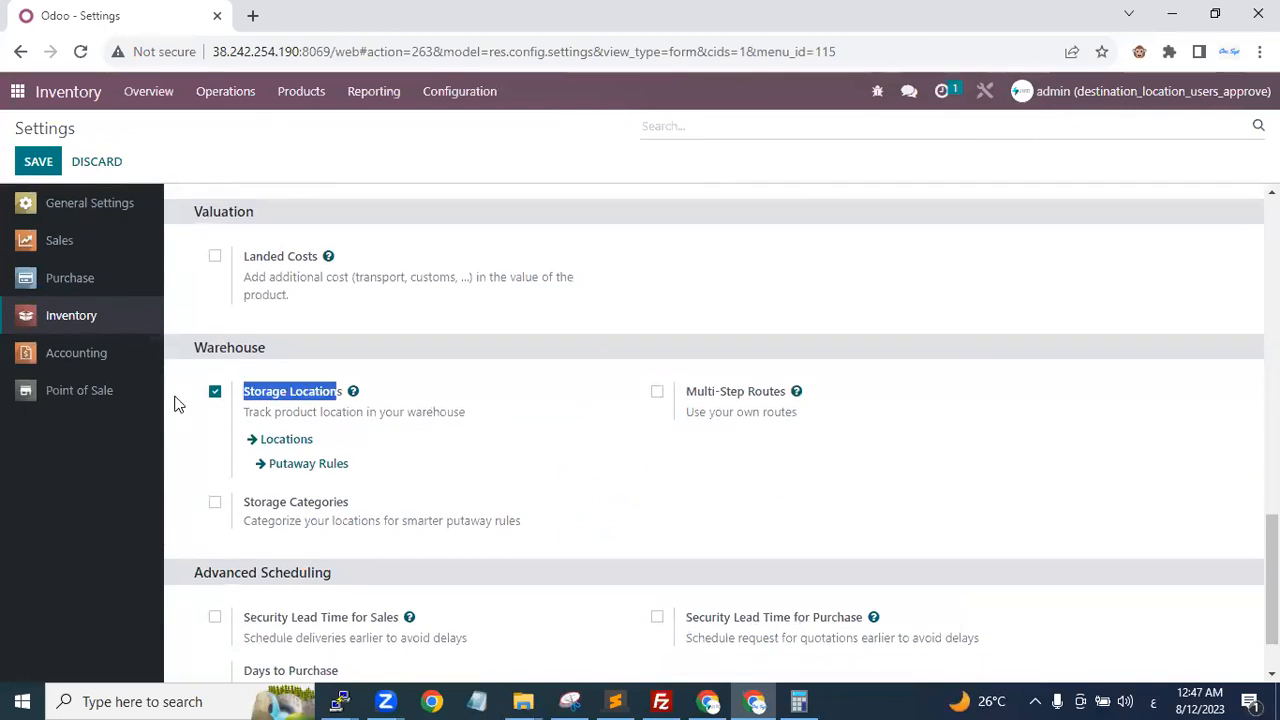
Open the warehouses list and review the allowed users of warehouse wh2.
left_click(497, 91)
left_click(489, 186)
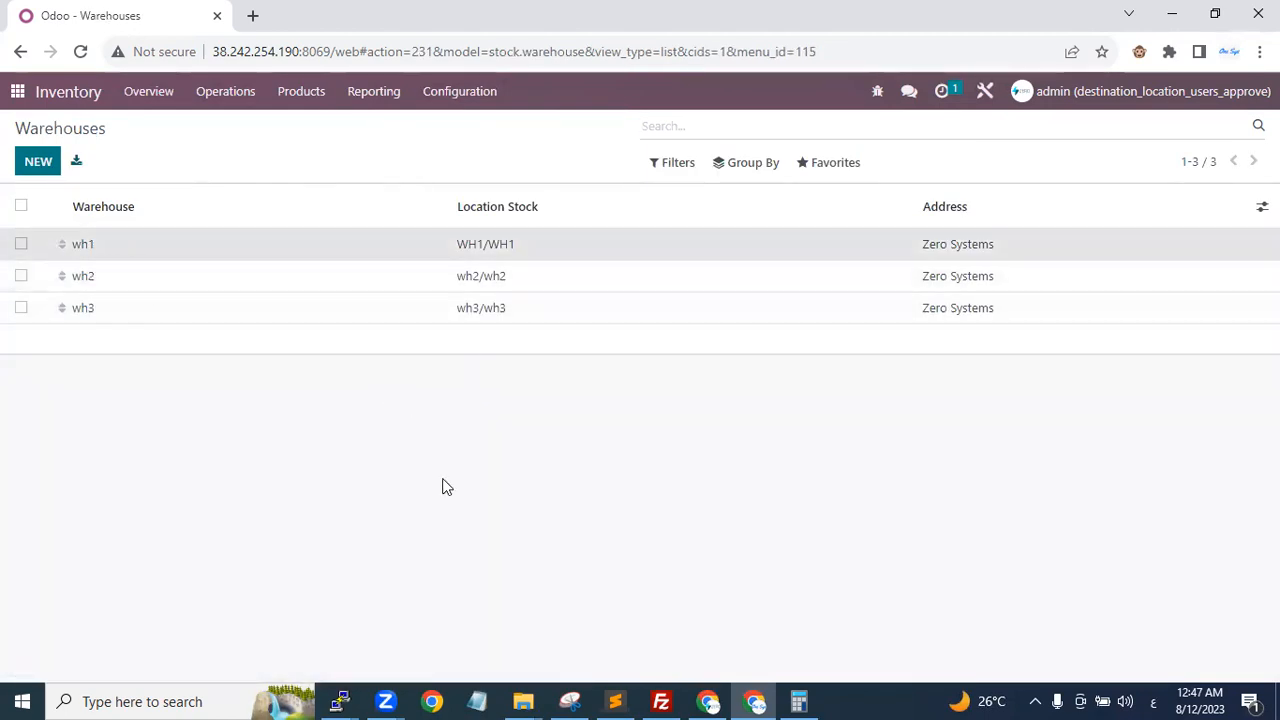
left_click(482, 355)
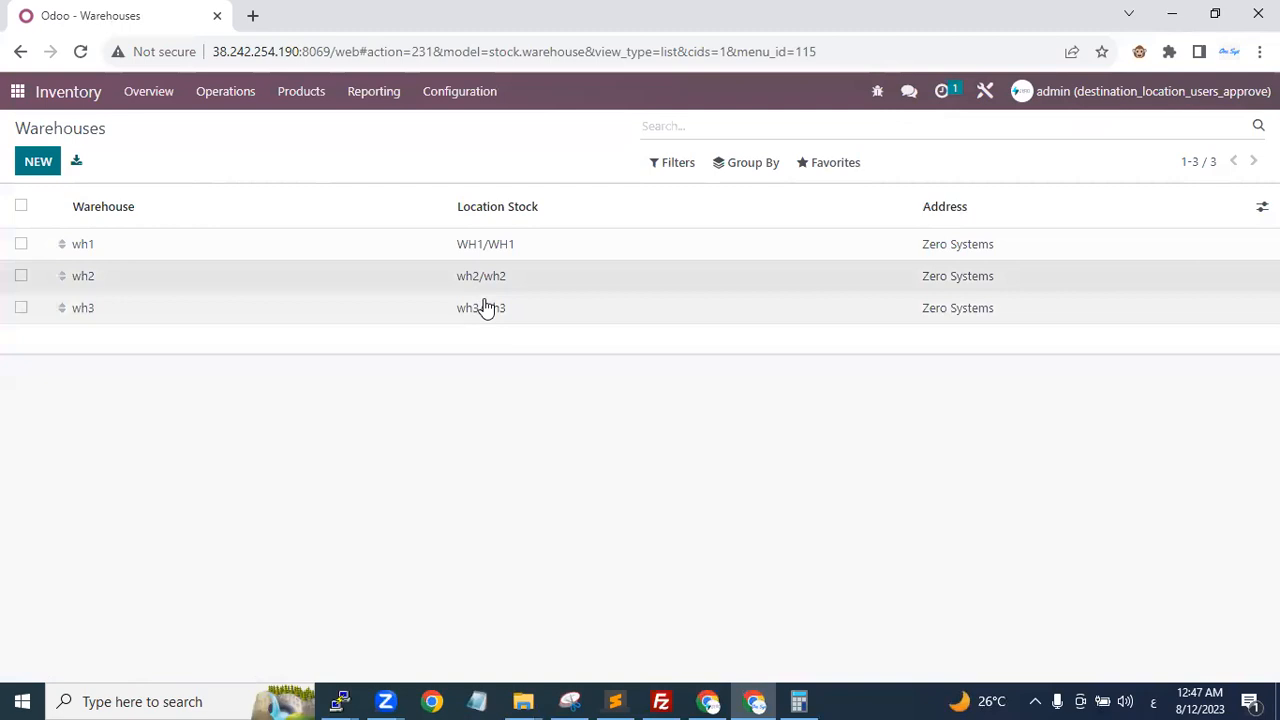
left_click(490, 276)
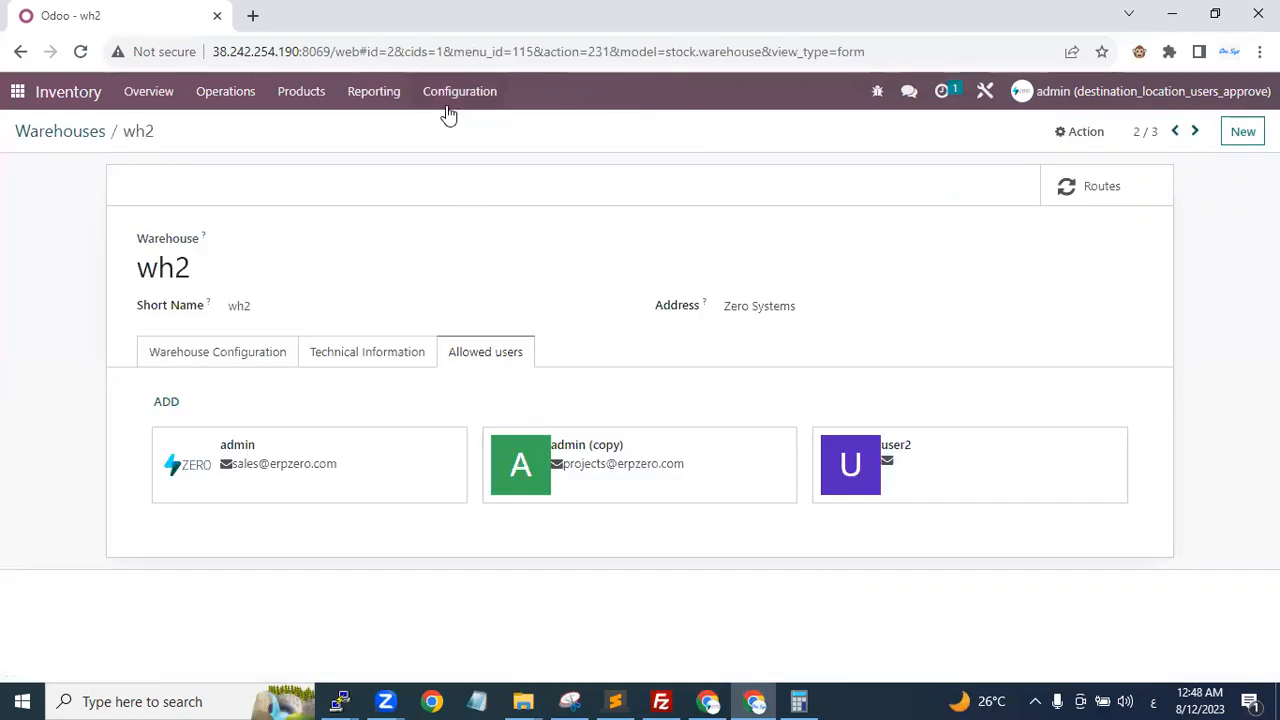
Open the locations list and review the allowed users of location WH1/WH1.
left_click(447, 104)
left_click(475, 211)
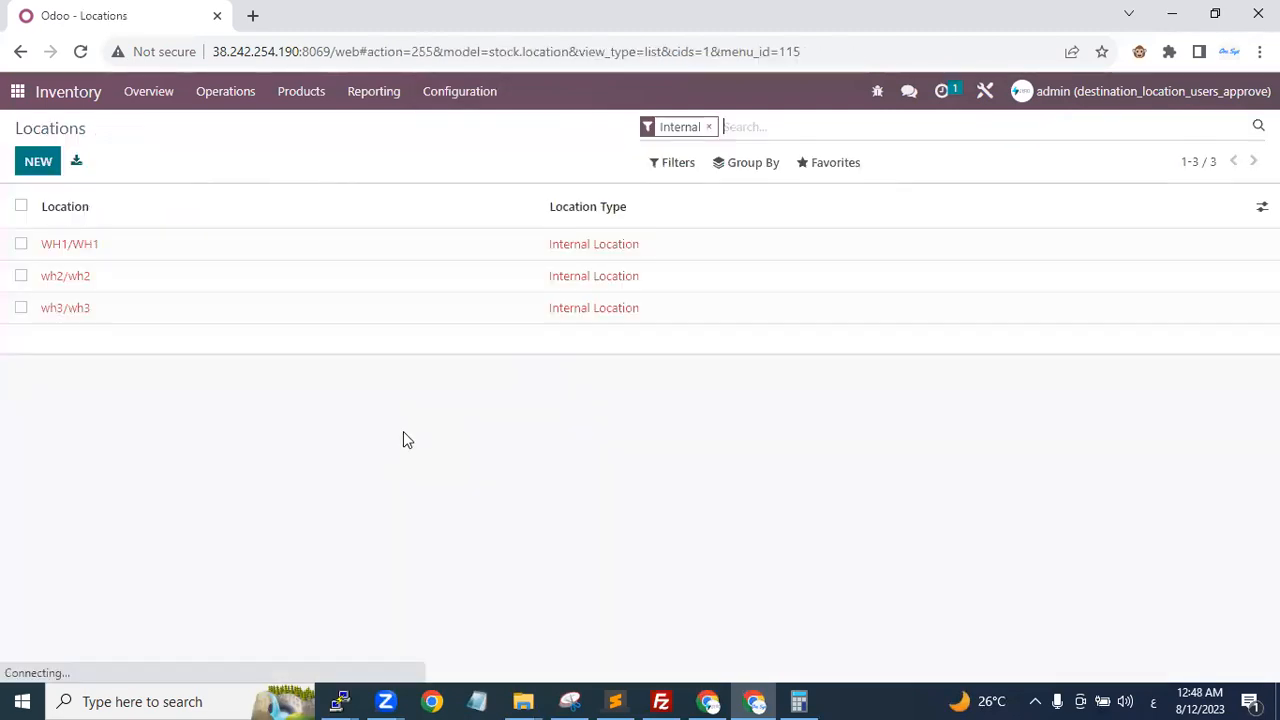
left_click(107, 251)
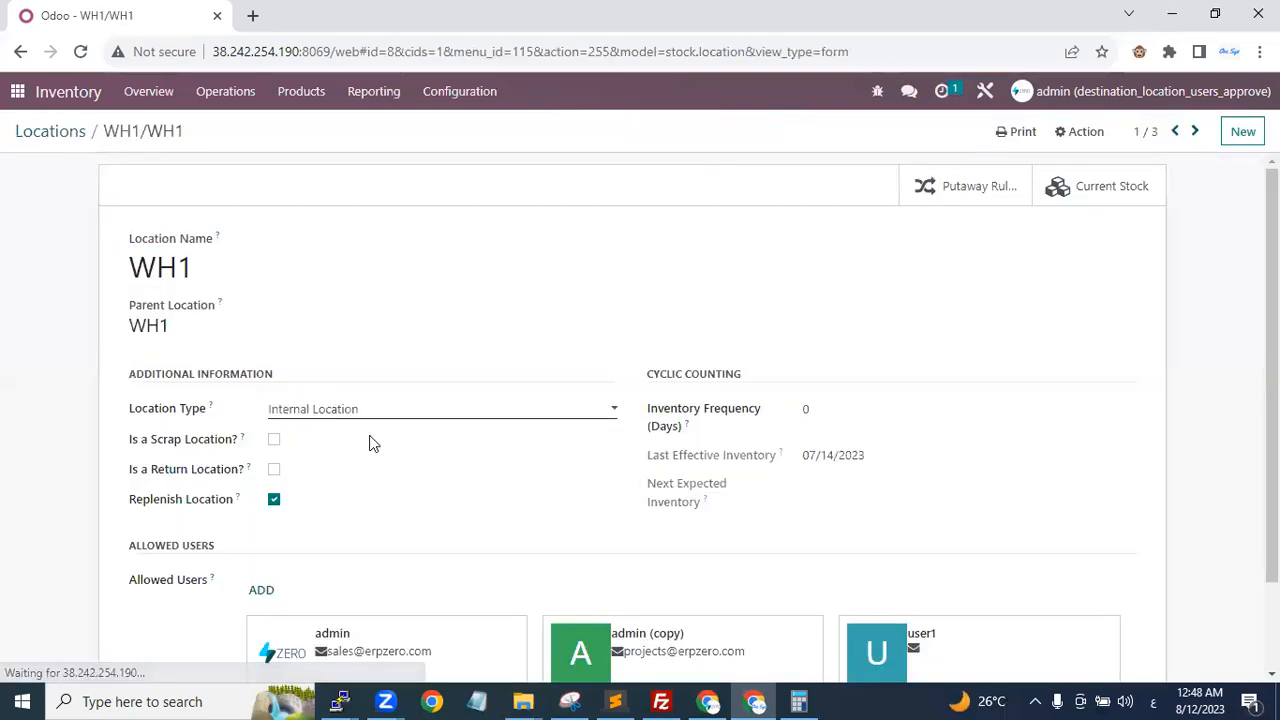
scroll(300, 495, "down", 2)
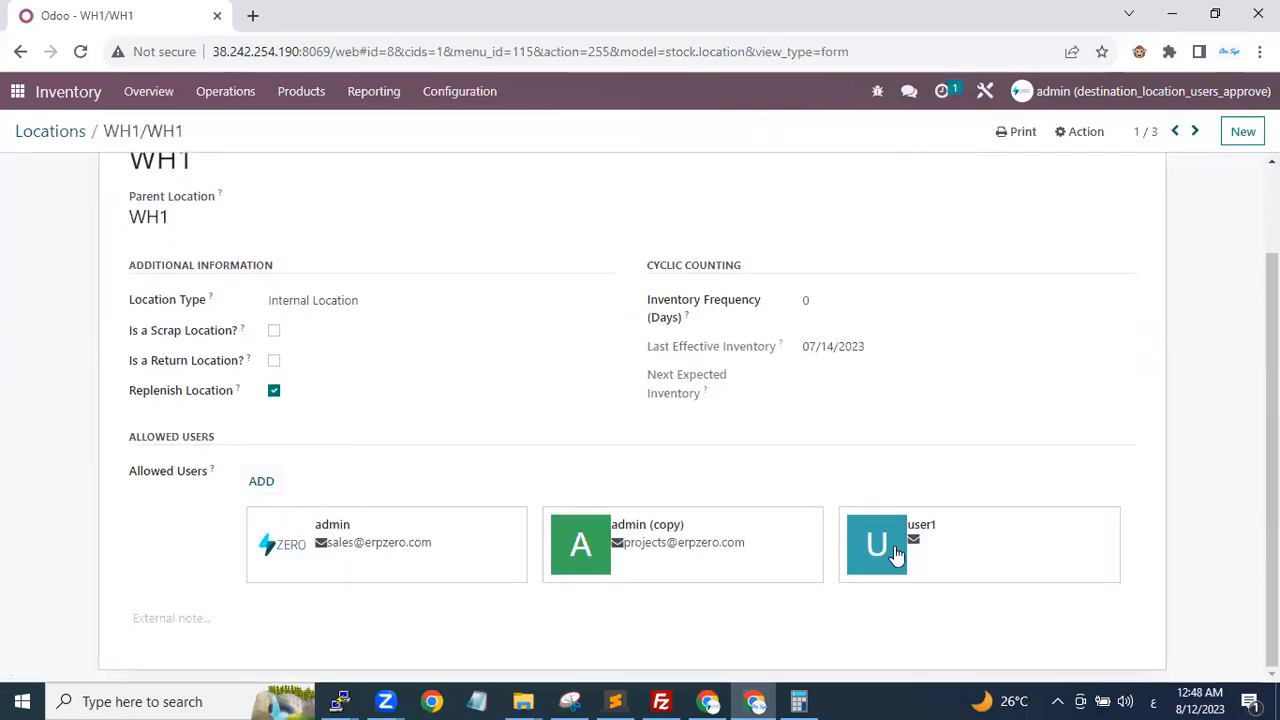
scroll(700, 500, "up", 2)
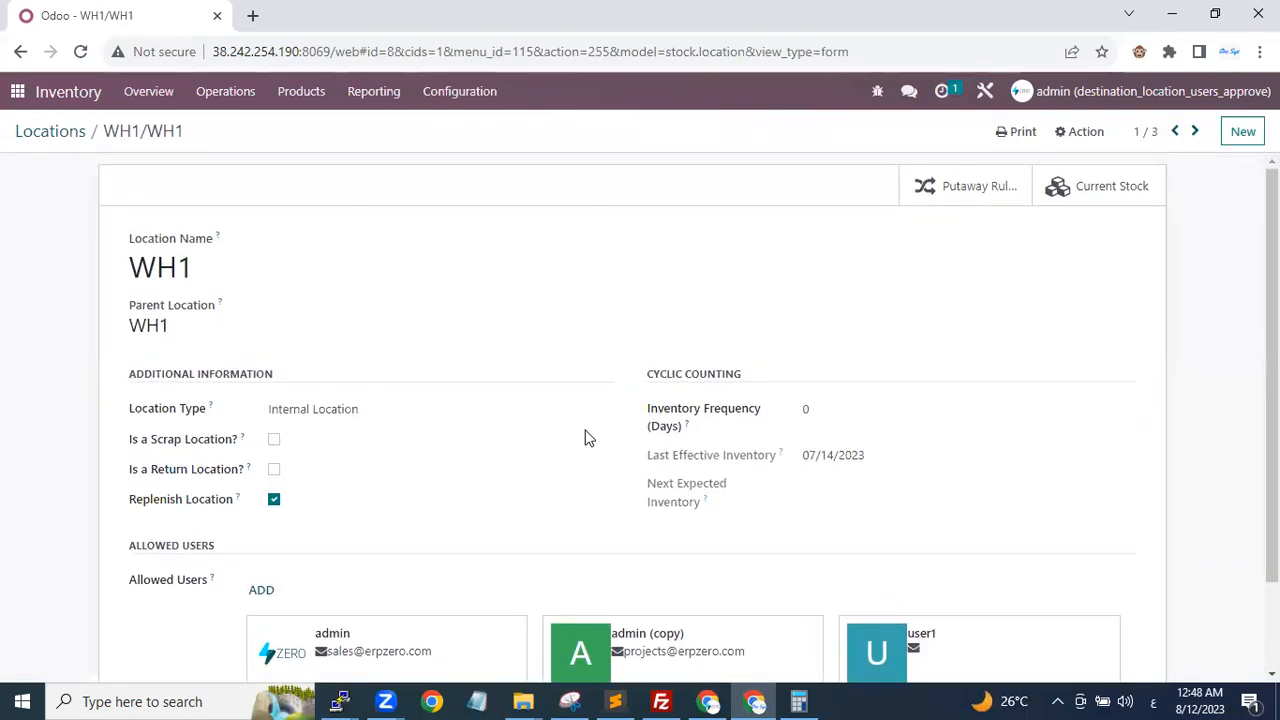
Review the allowed users of location wh2/wh2 and return to the locations list.
left_click(50, 131)
left_click(85, 278)
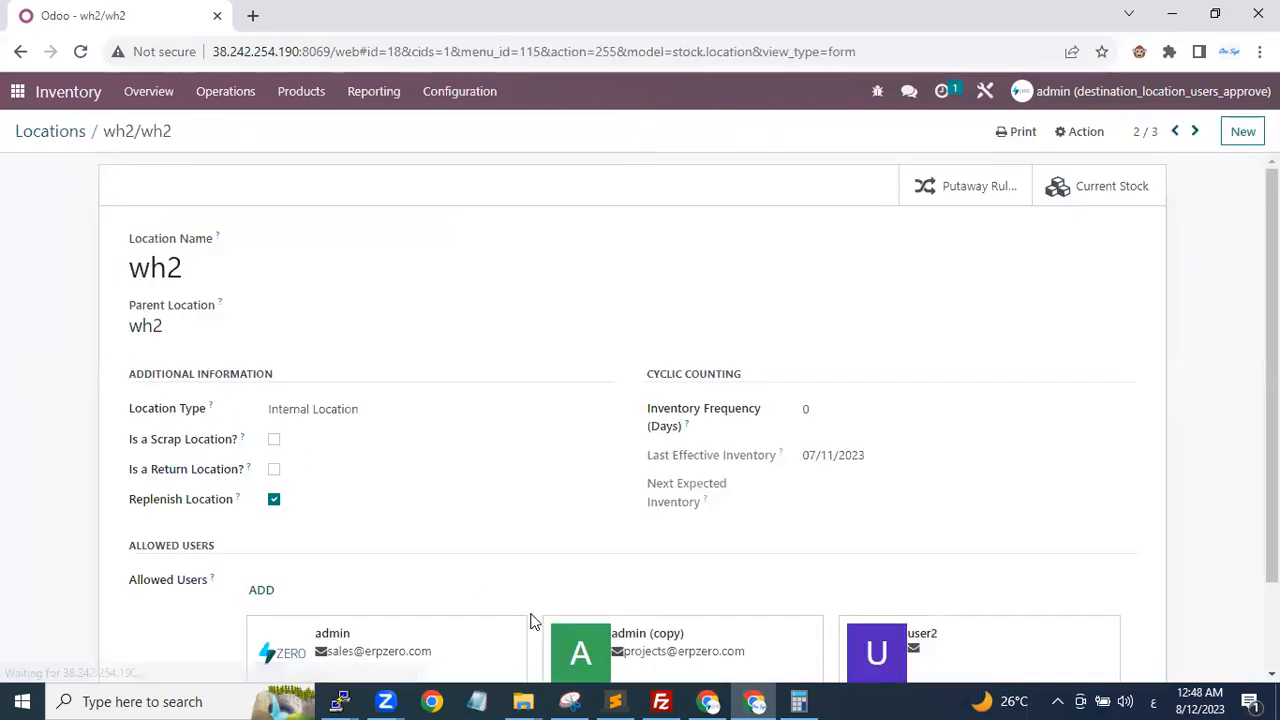
scroll(473, 583, "down", 2)
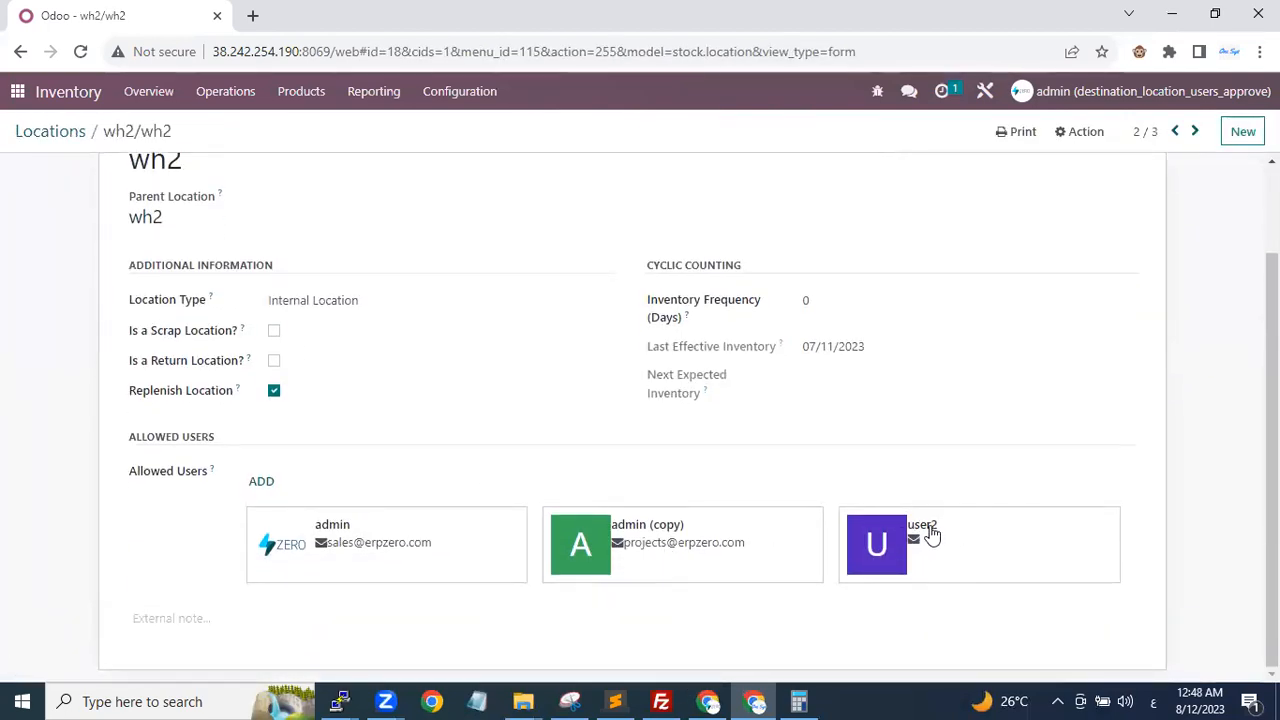
left_click(79, 143)
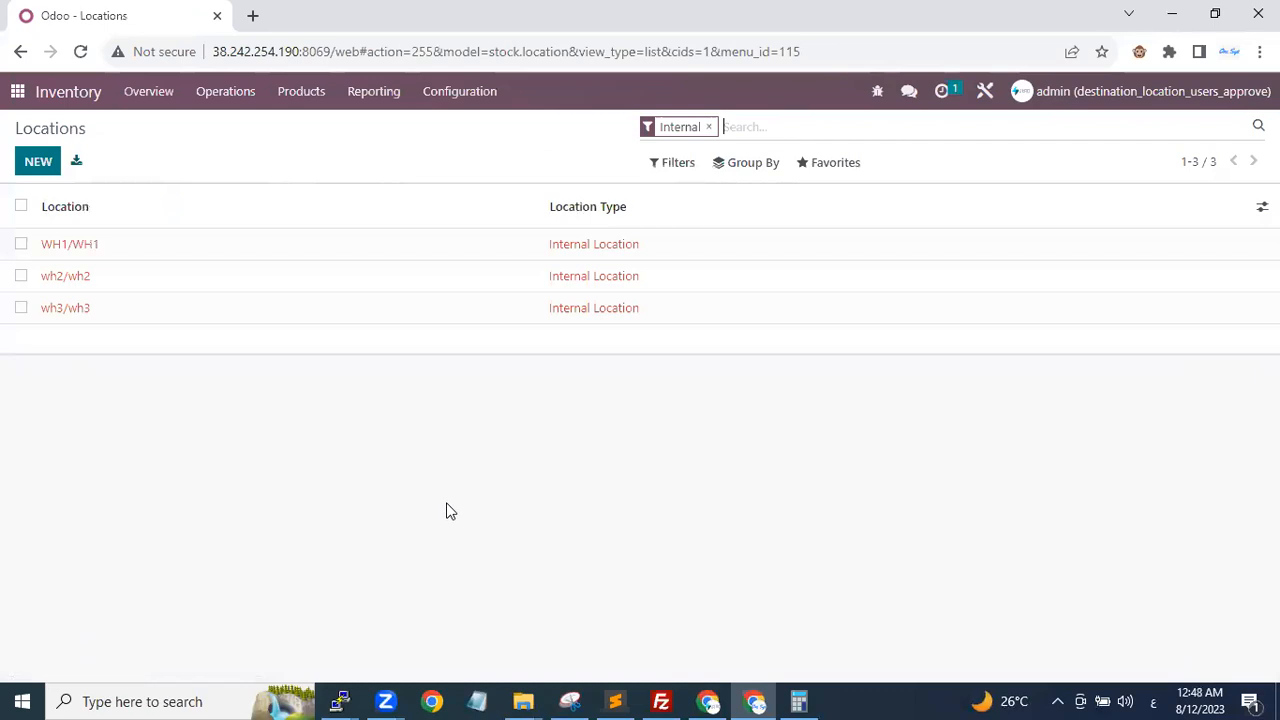
Inspect the user1 entry among the allowed users of location WH1/WH1 and close it without changes.
left_click(89, 280)
left_click(54, 136)
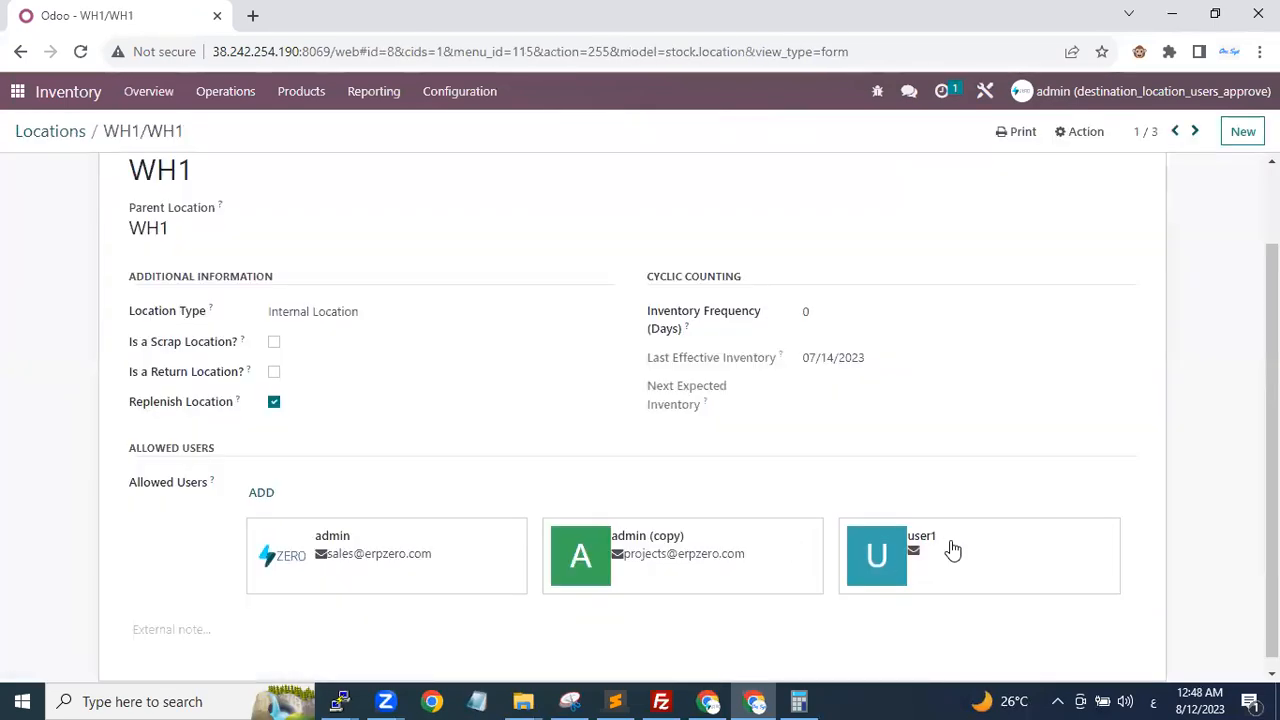
left_click_drag(950, 547, 868, 543)
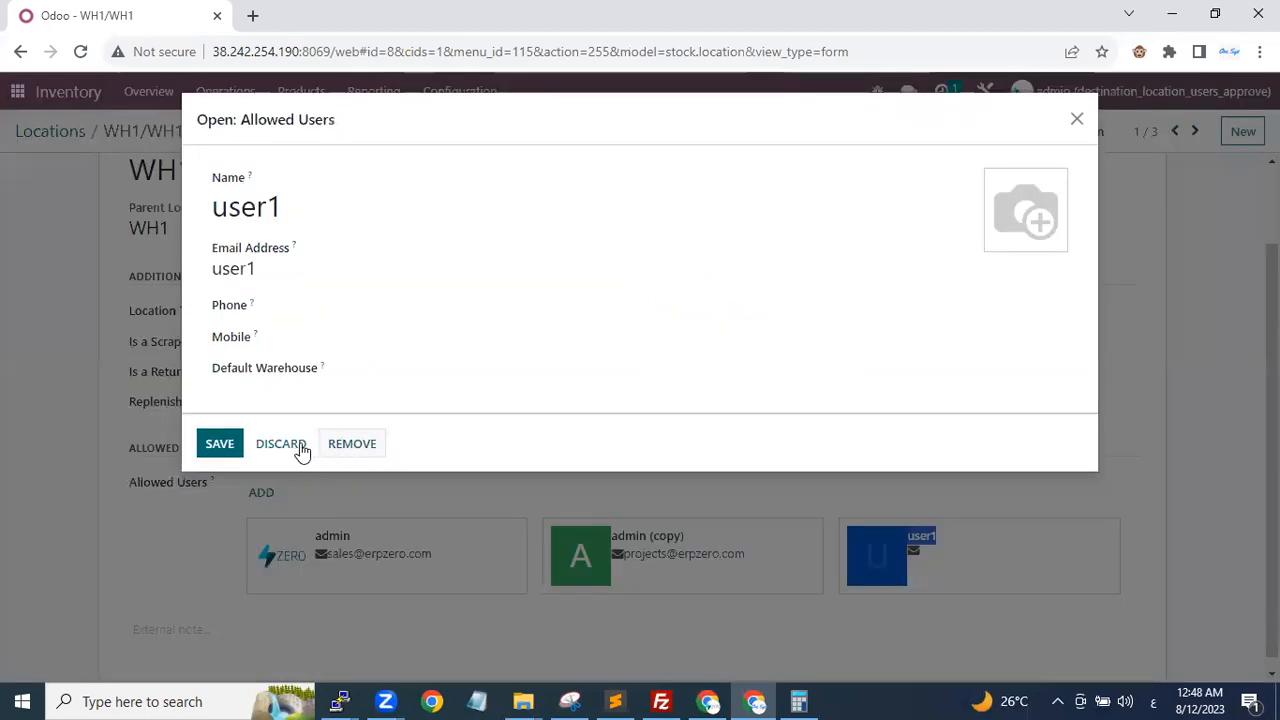
left_click(295, 447)
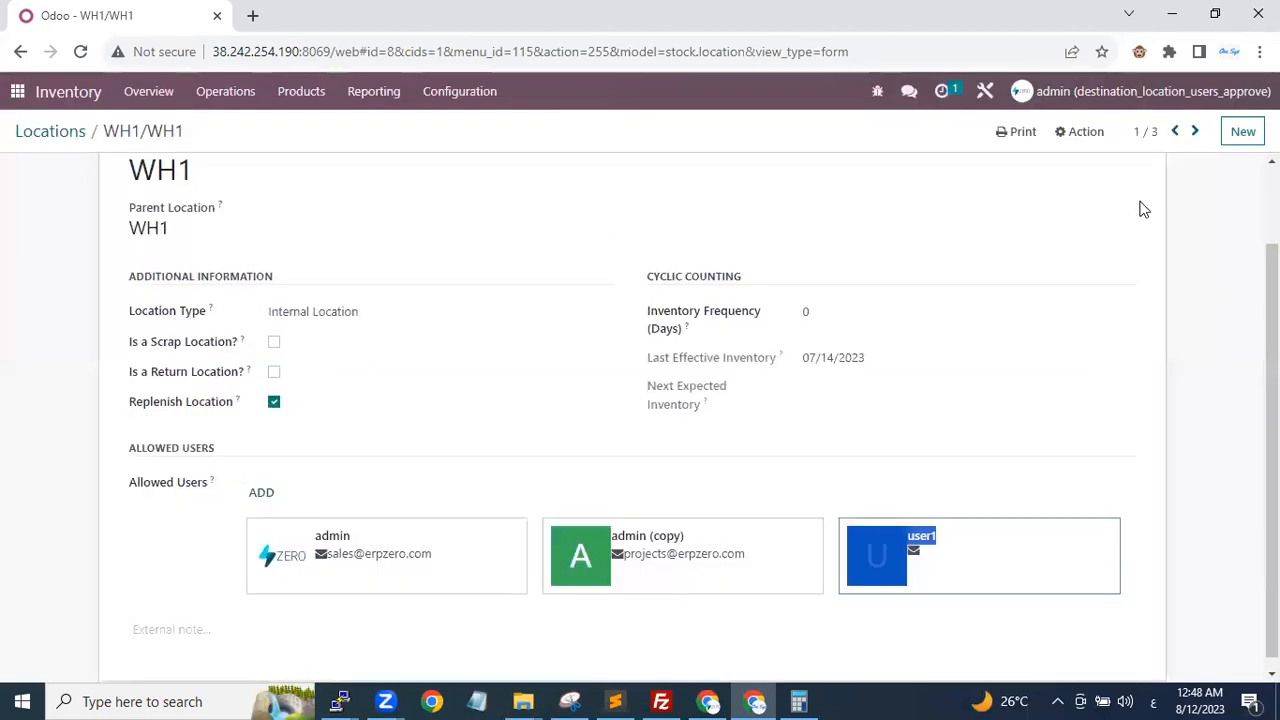
Log out of the admin account and log in as user1 with the account password.
left_click(1200, 98)
left_click(1071, 288)
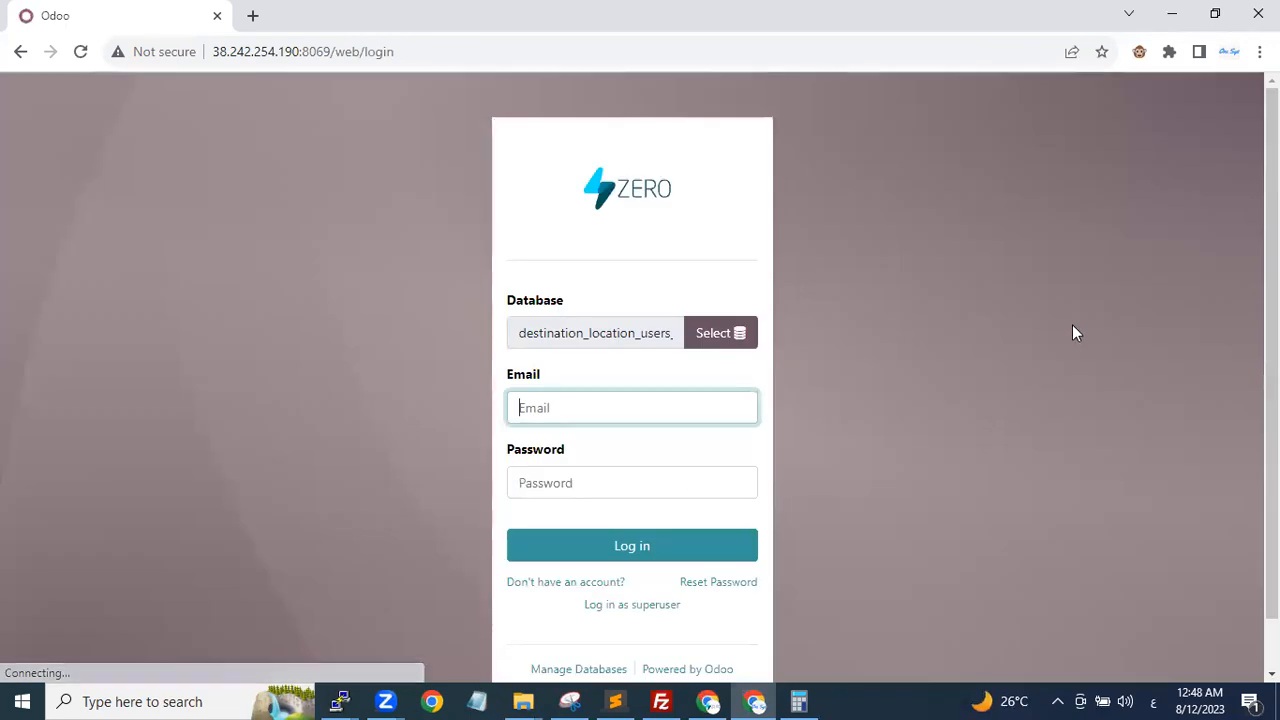
left_click(666, 405)
left_click(656, 506)
left_click(626, 553)
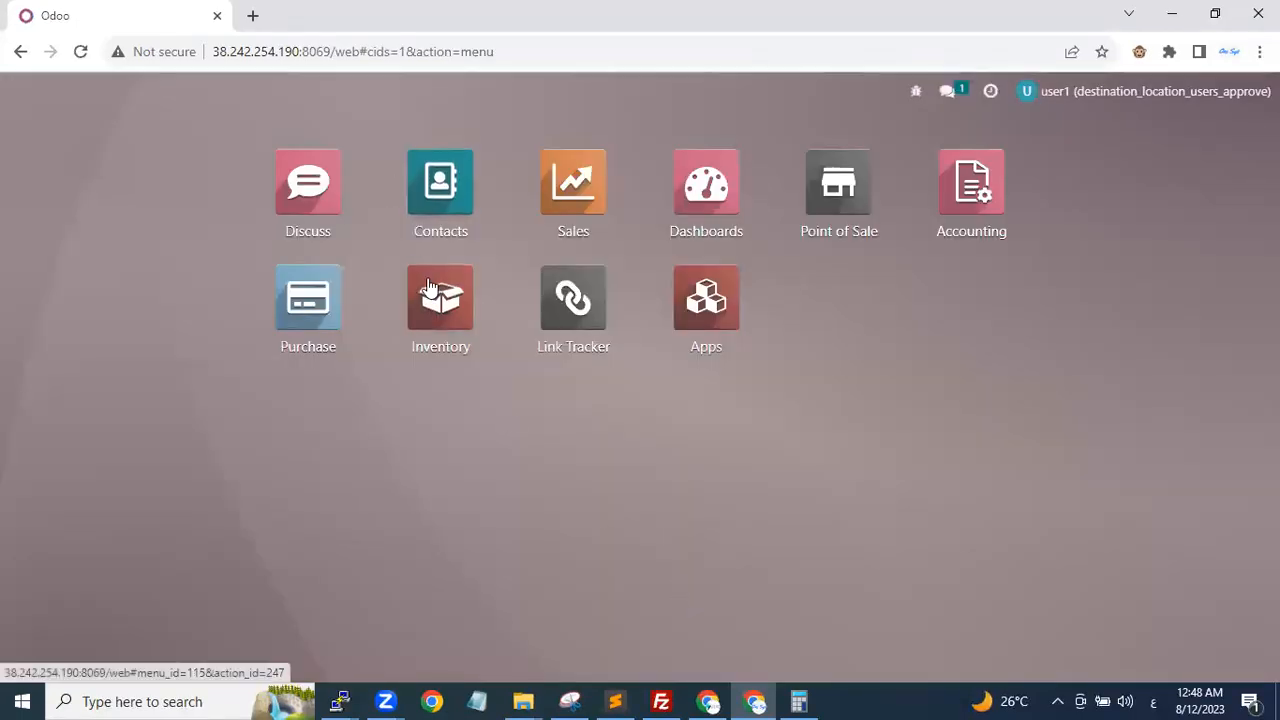
Create a new inventory transfer with operation type wh1: Receipts and add a line for product1.
left_click(422, 370)
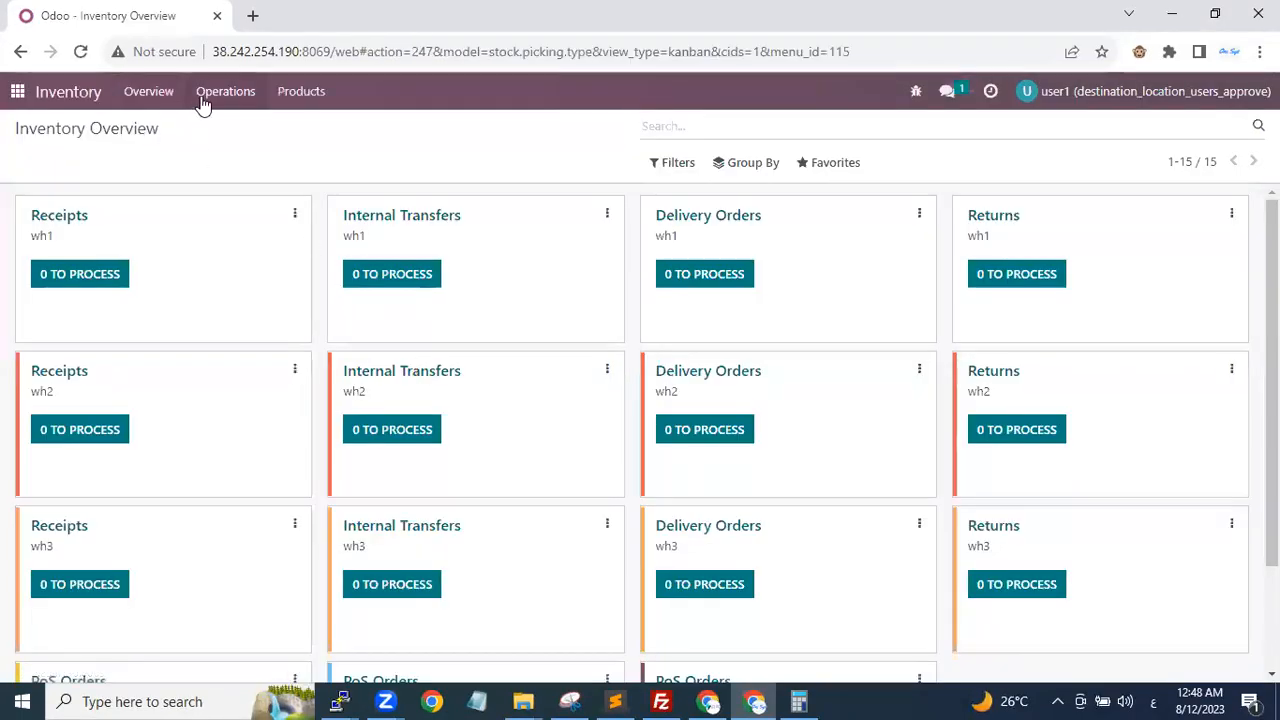
left_click(218, 97)
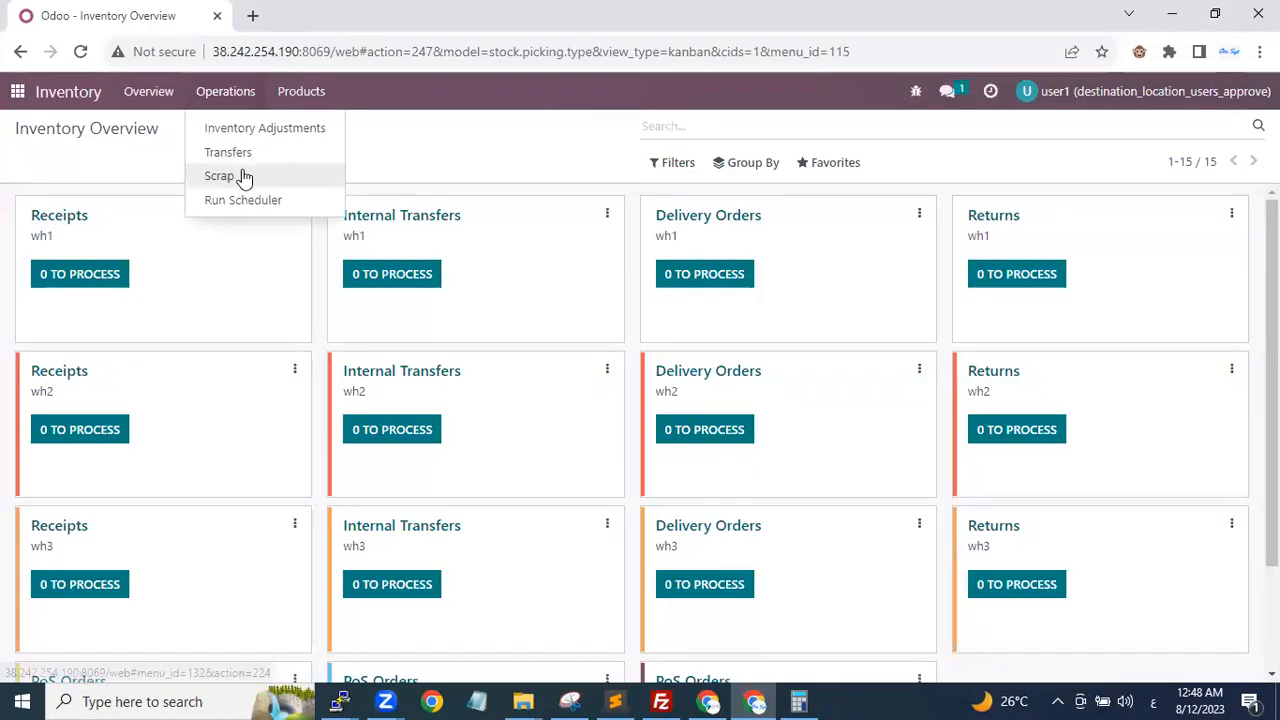
left_click(405, 428)
left_click(40, 161)
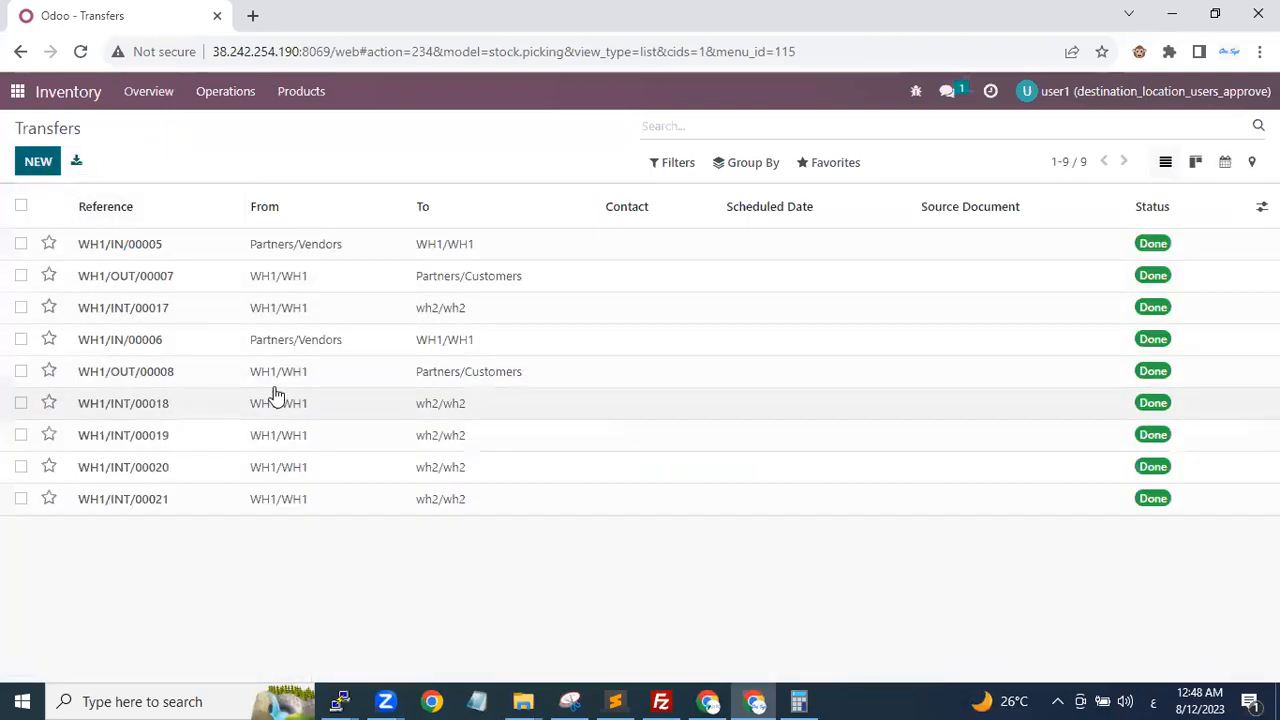
left_click(290, 360)
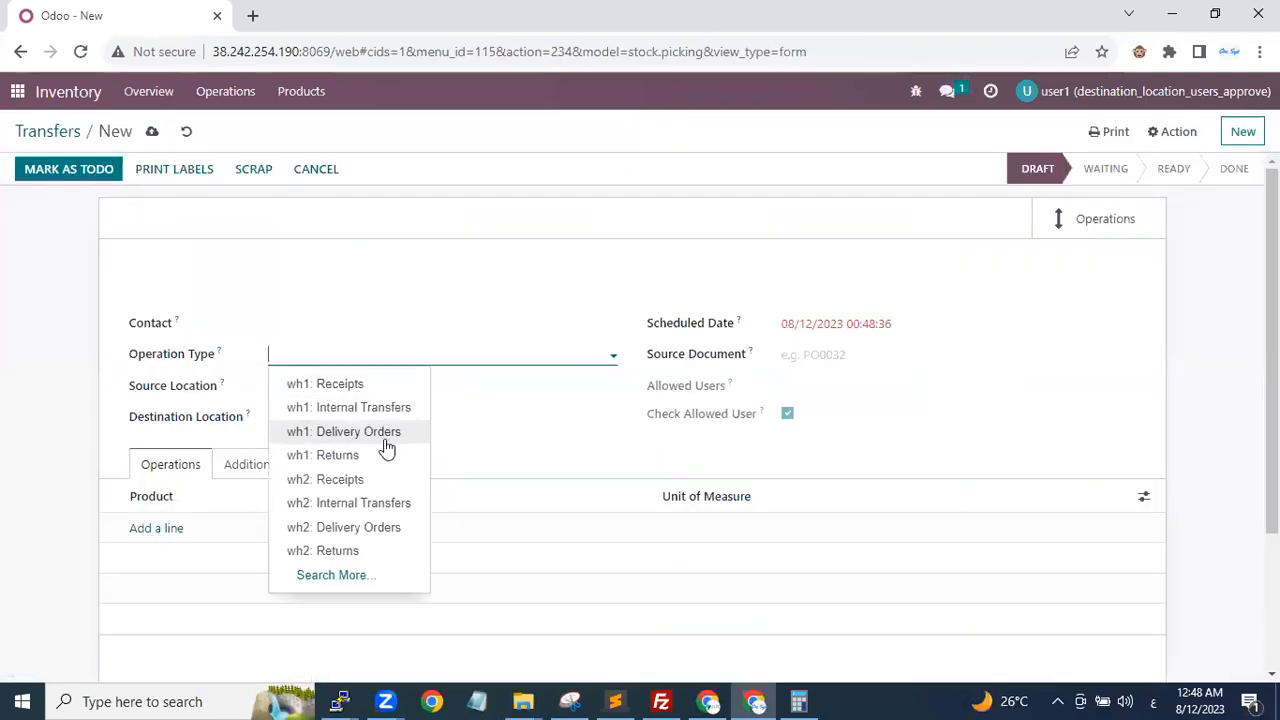
left_click(329, 383)
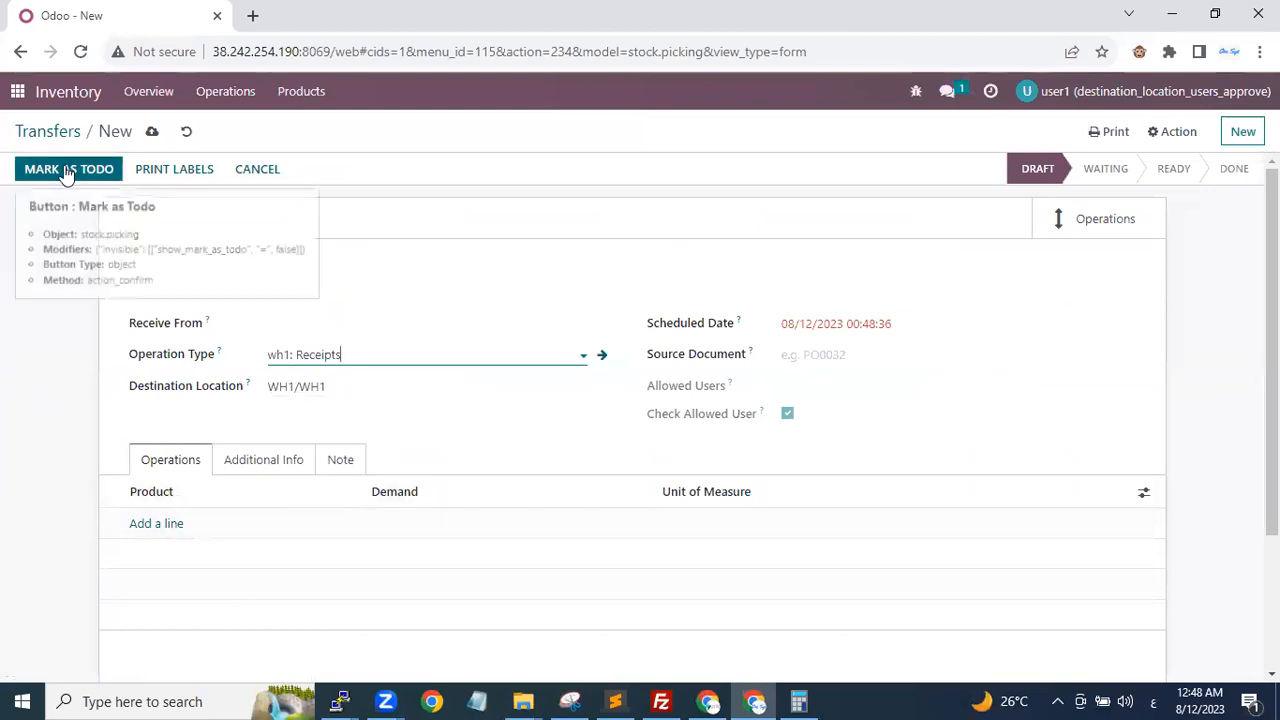
left_click(158, 524)
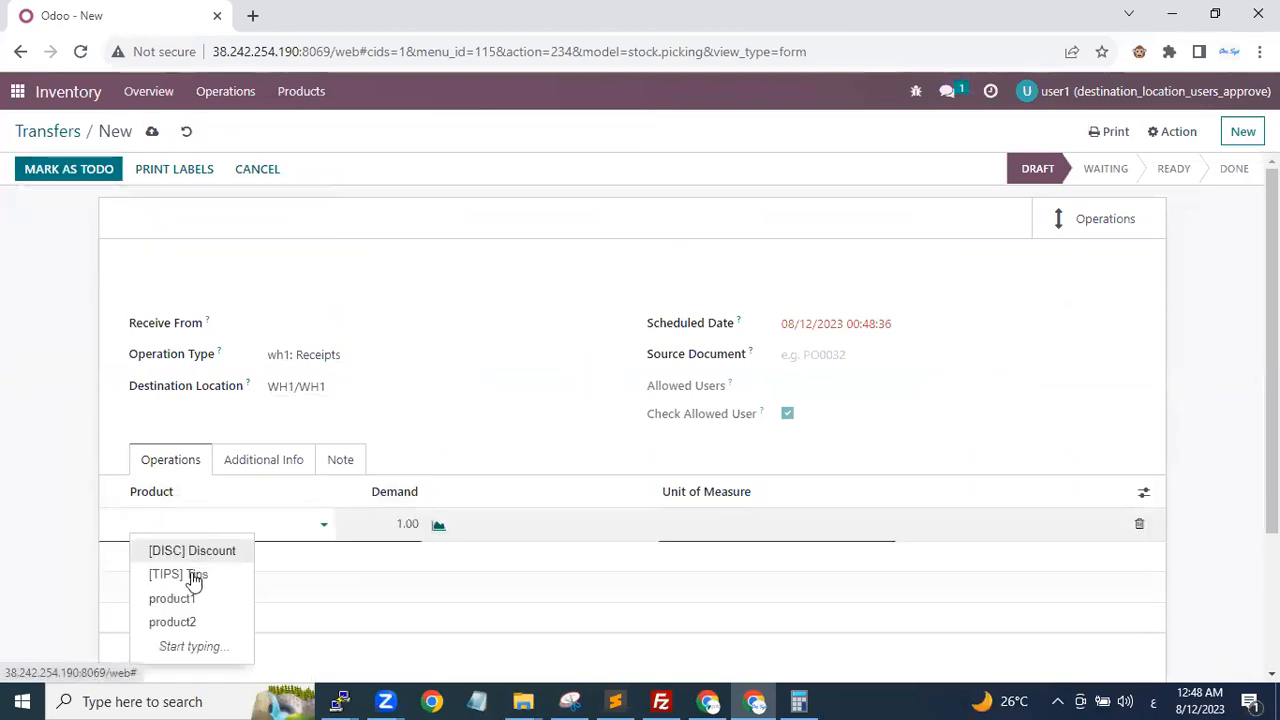
left_click(182, 600)
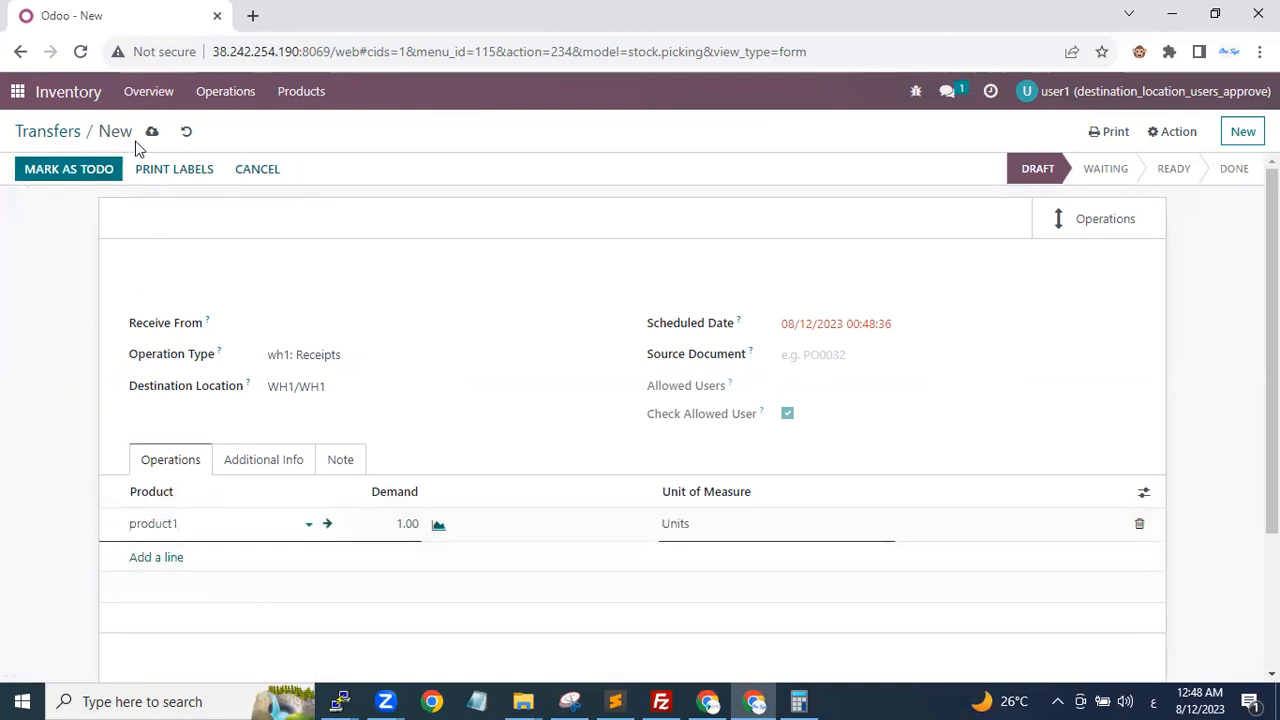
Mark the wh1 receipt as todo and validate it, applying the immediate transfer of all quantities.
left_click(92, 176)
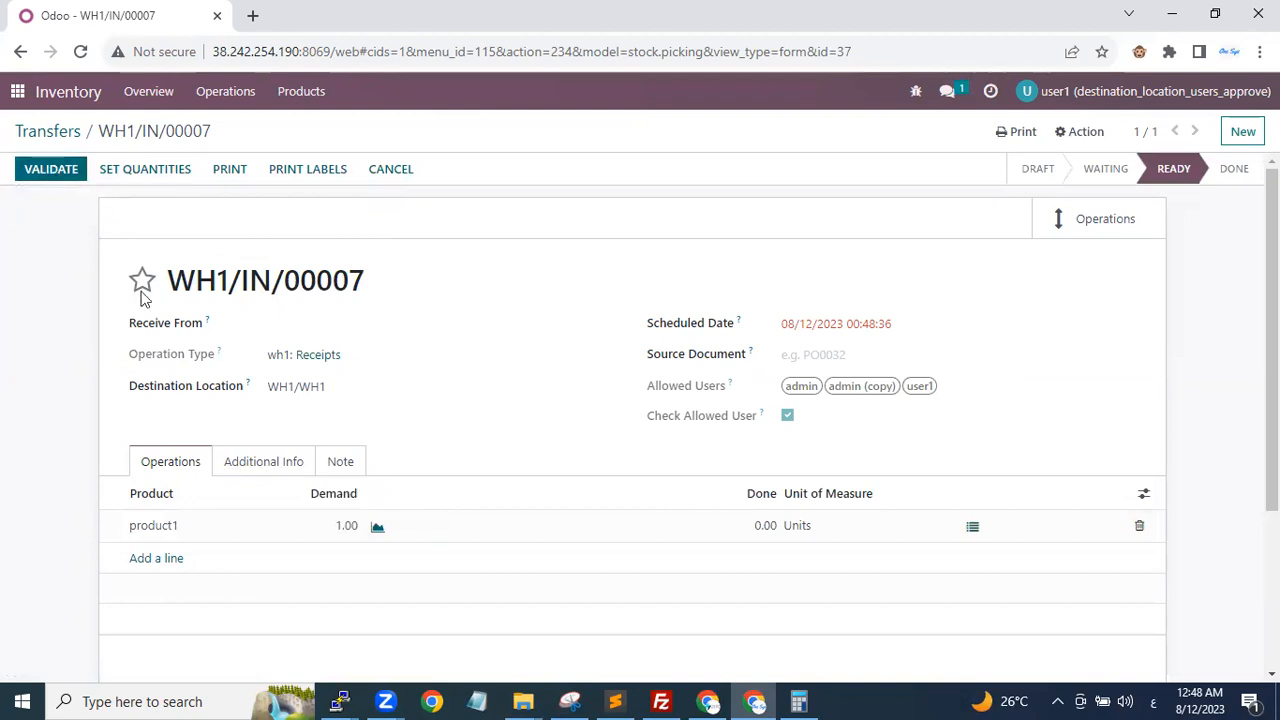
left_click(52, 170)
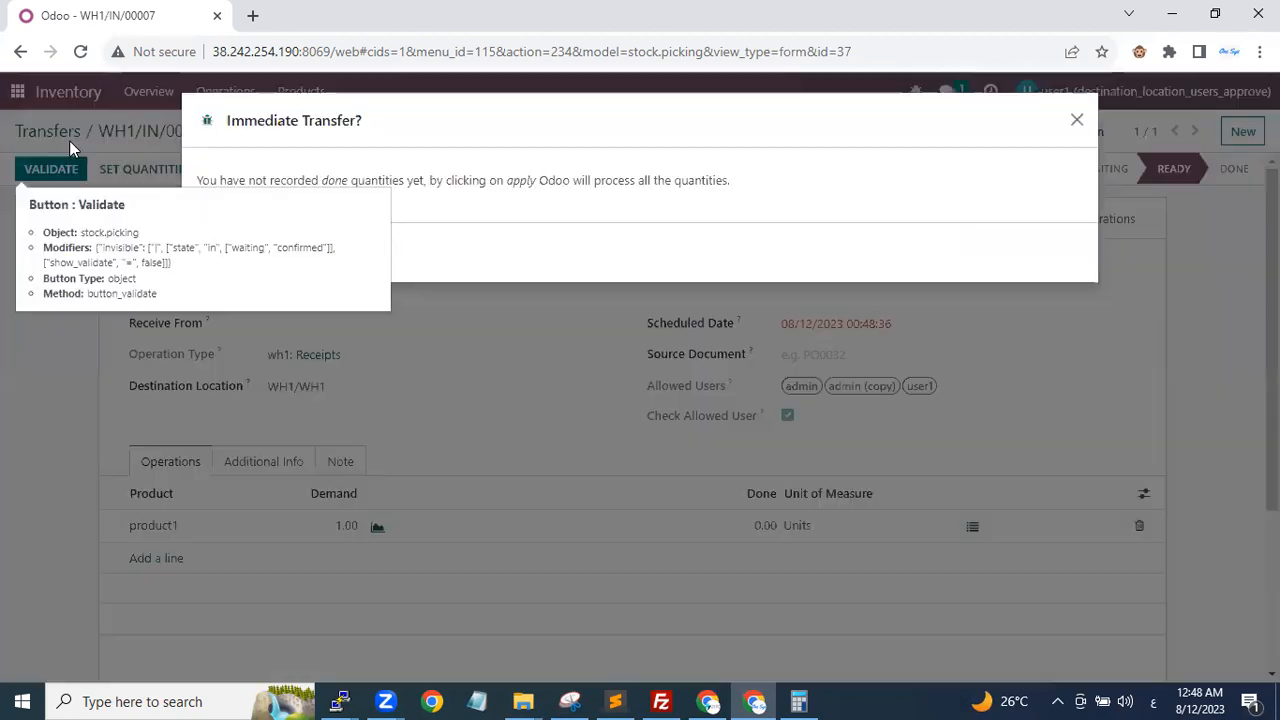
left_click(231, 264)
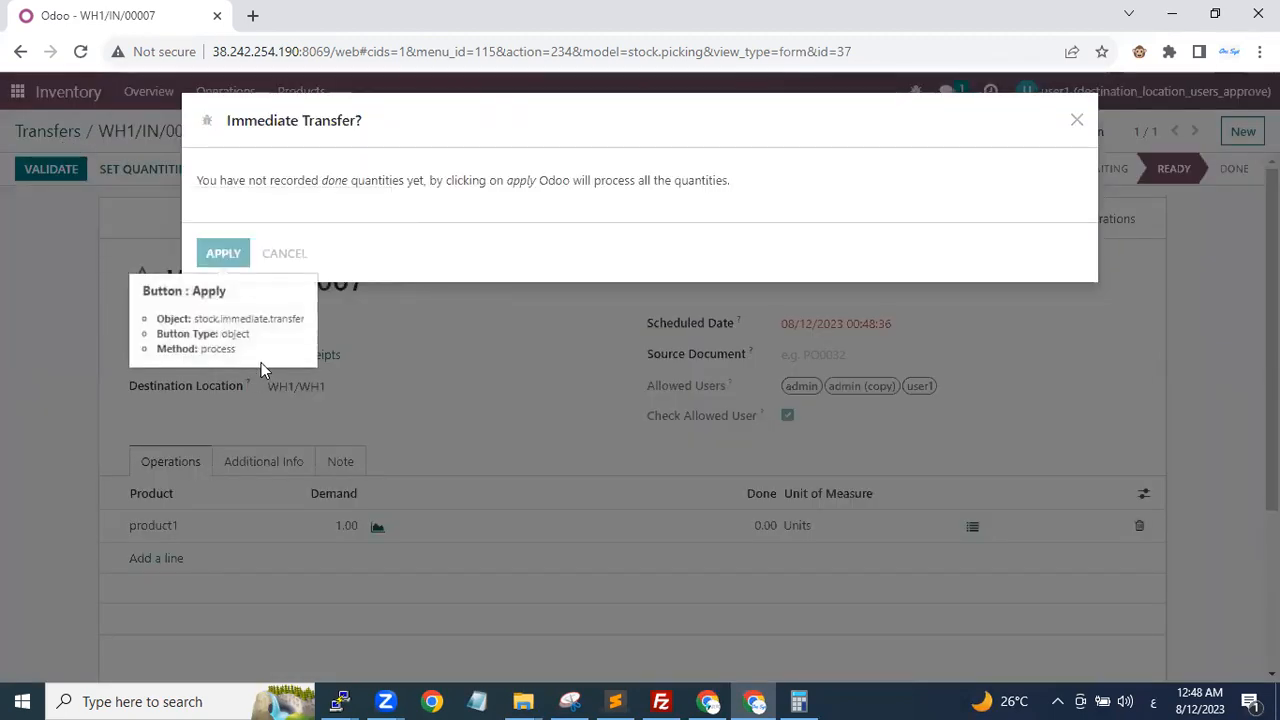
Create another transfer with operation type wh1: Delivery Orders and add a line for product1.
left_click(47, 131)
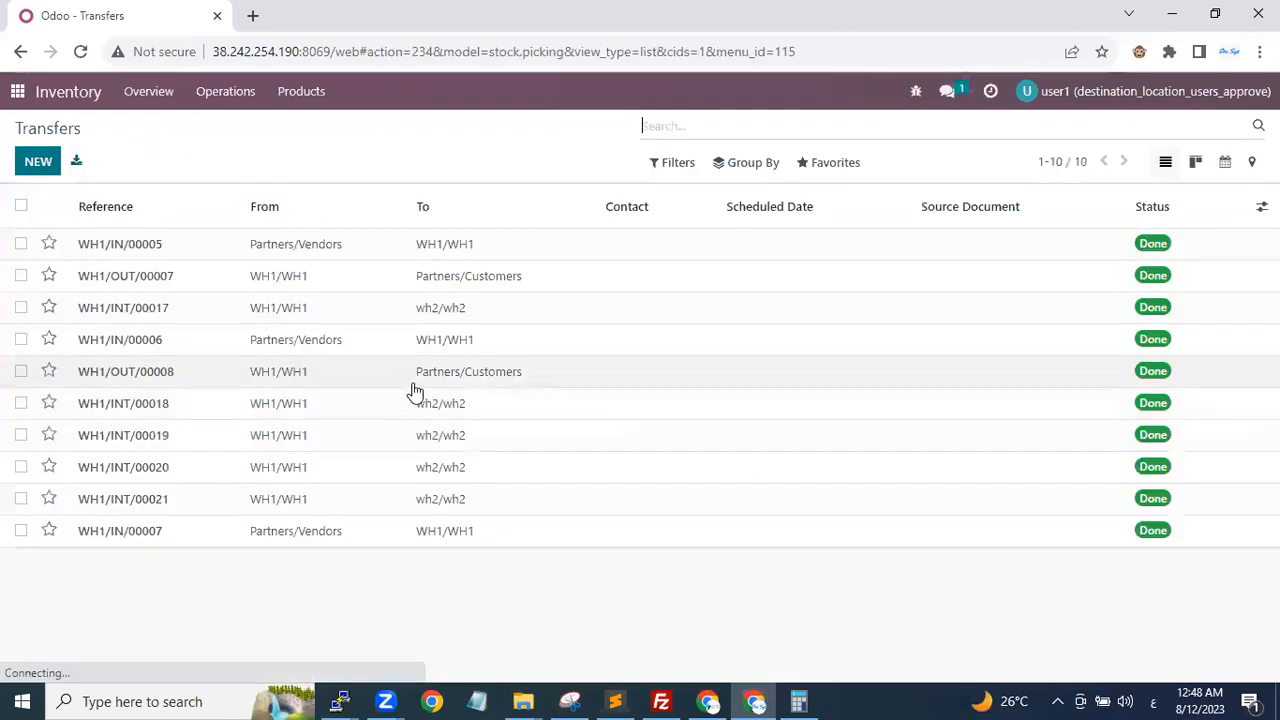
left_click(40, 162)
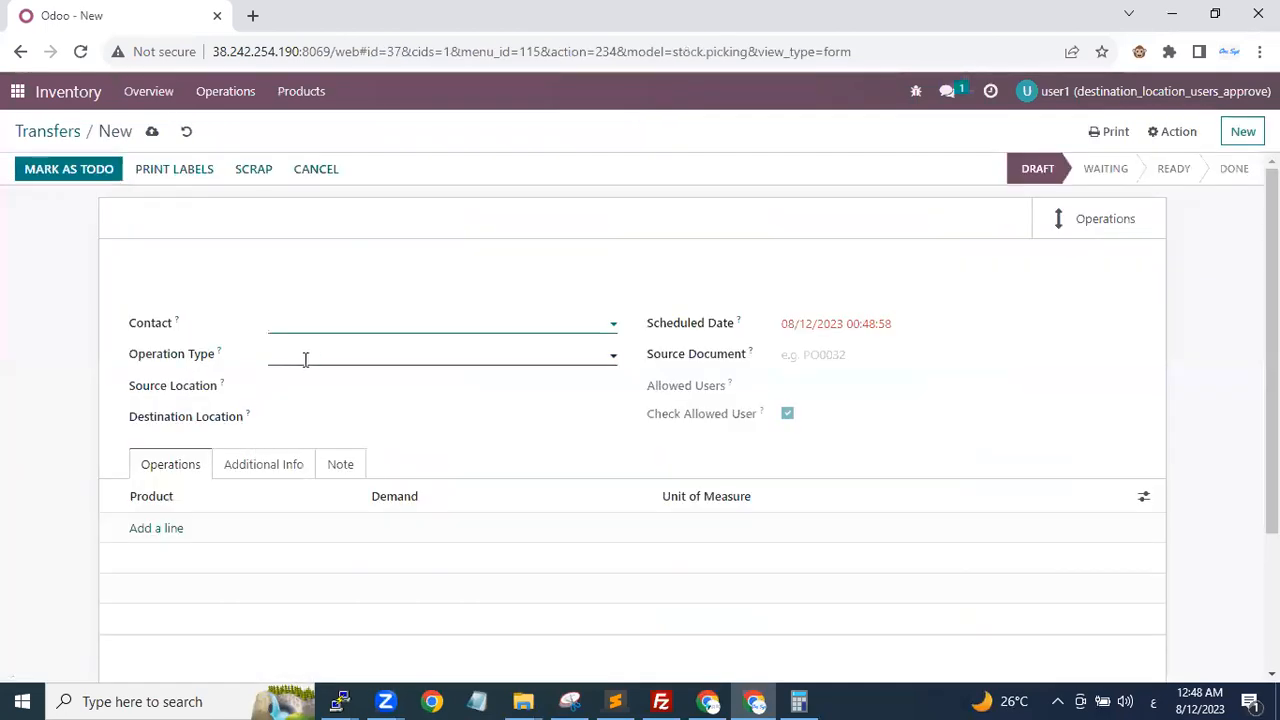
left_click(305, 359)
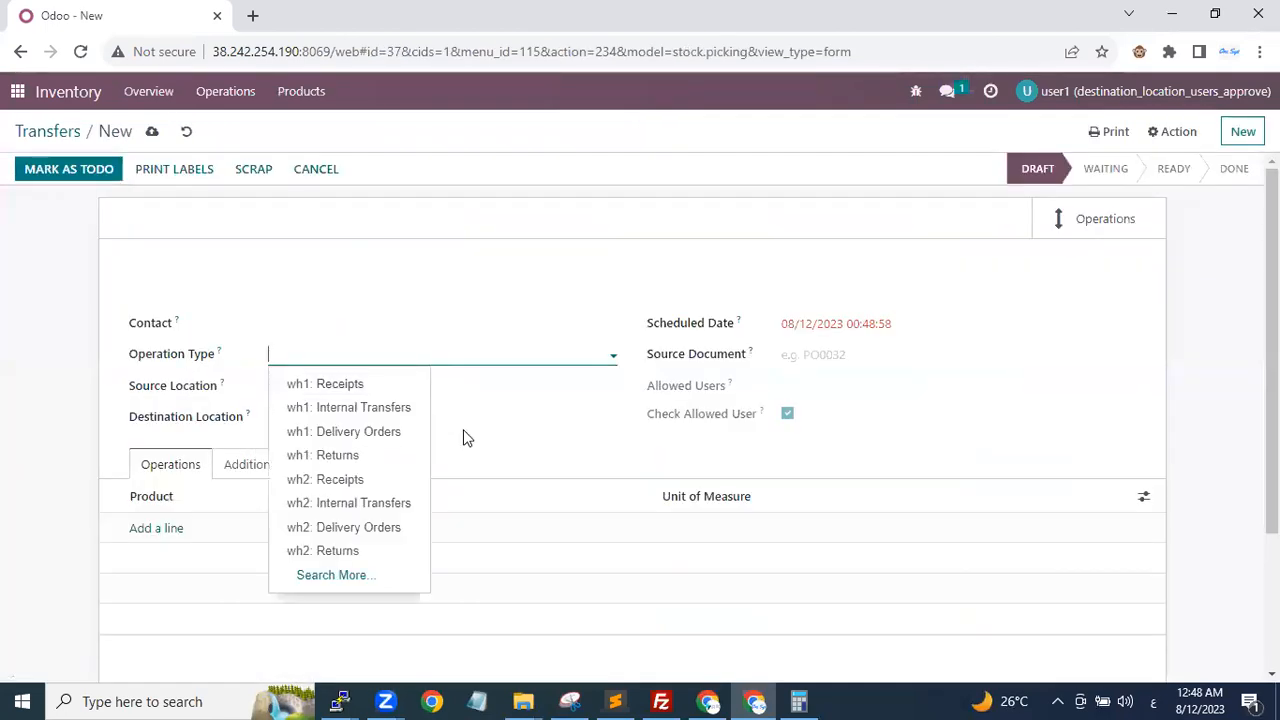
left_click(350, 438)
left_click(157, 530)
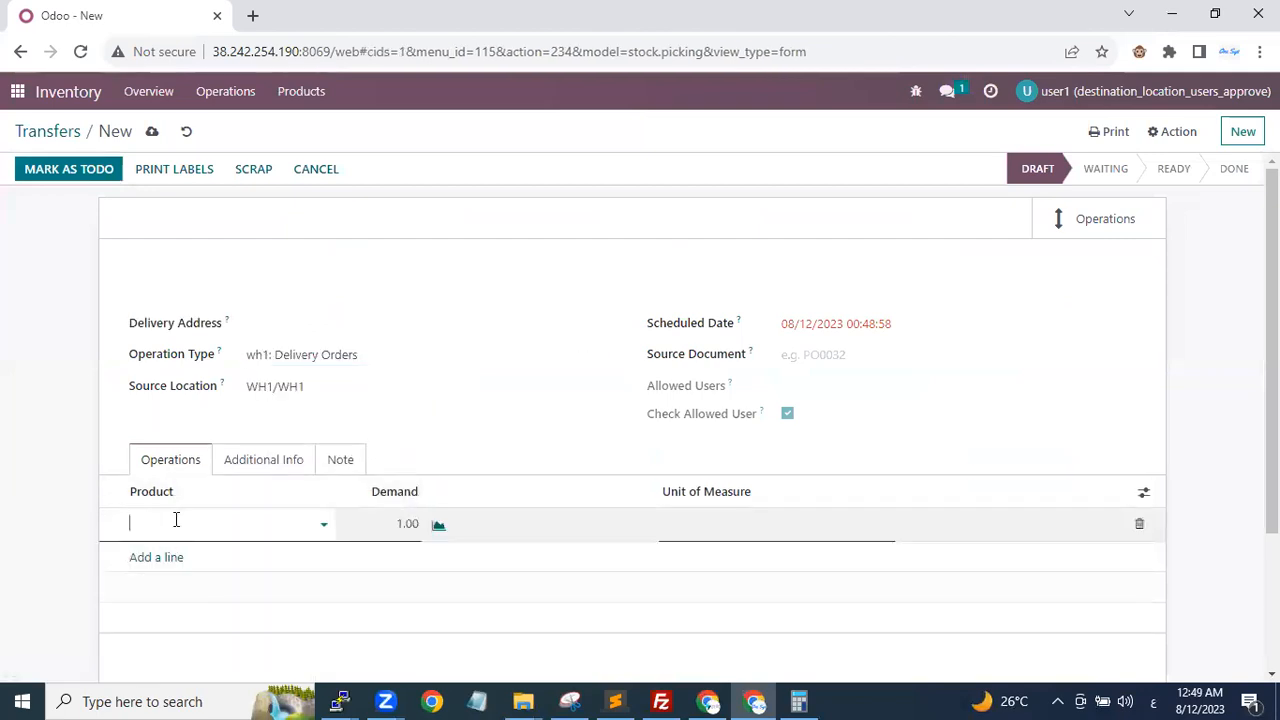
left_click(165, 597)
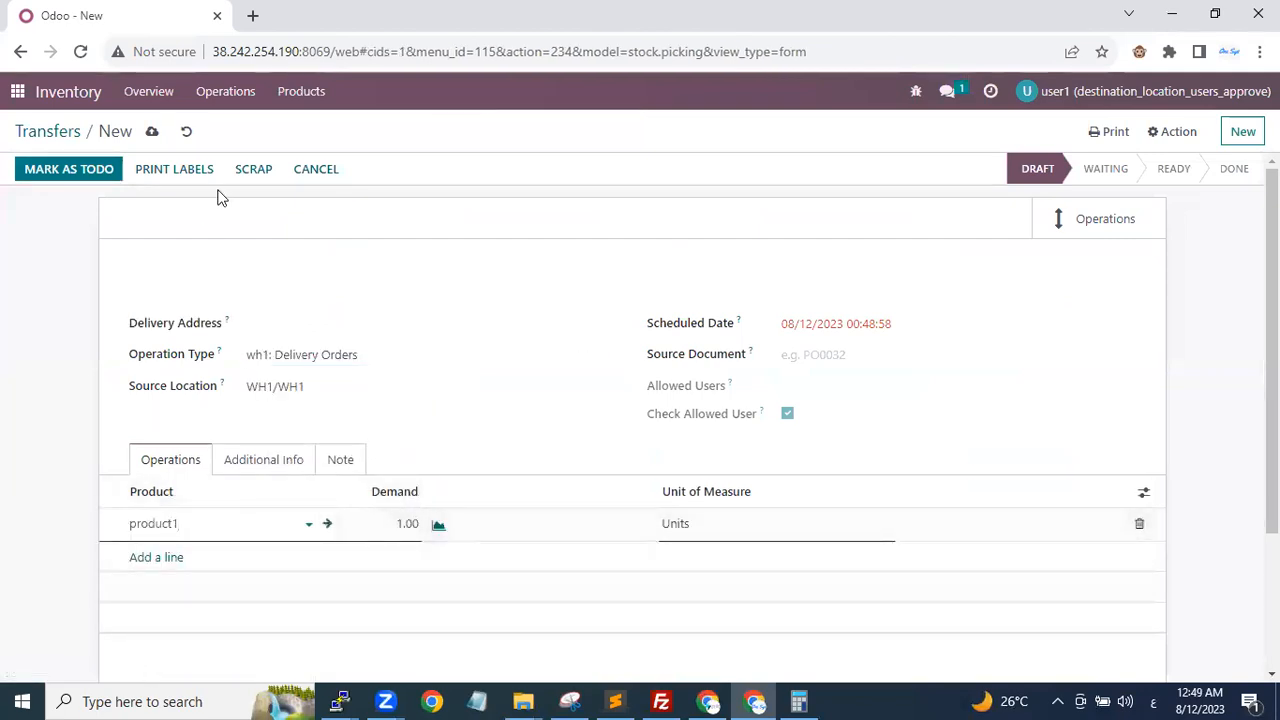
Mark the wh1 delivery order as todo and validate it, applying the immediate transfer of all quantities.
left_click(58, 170)
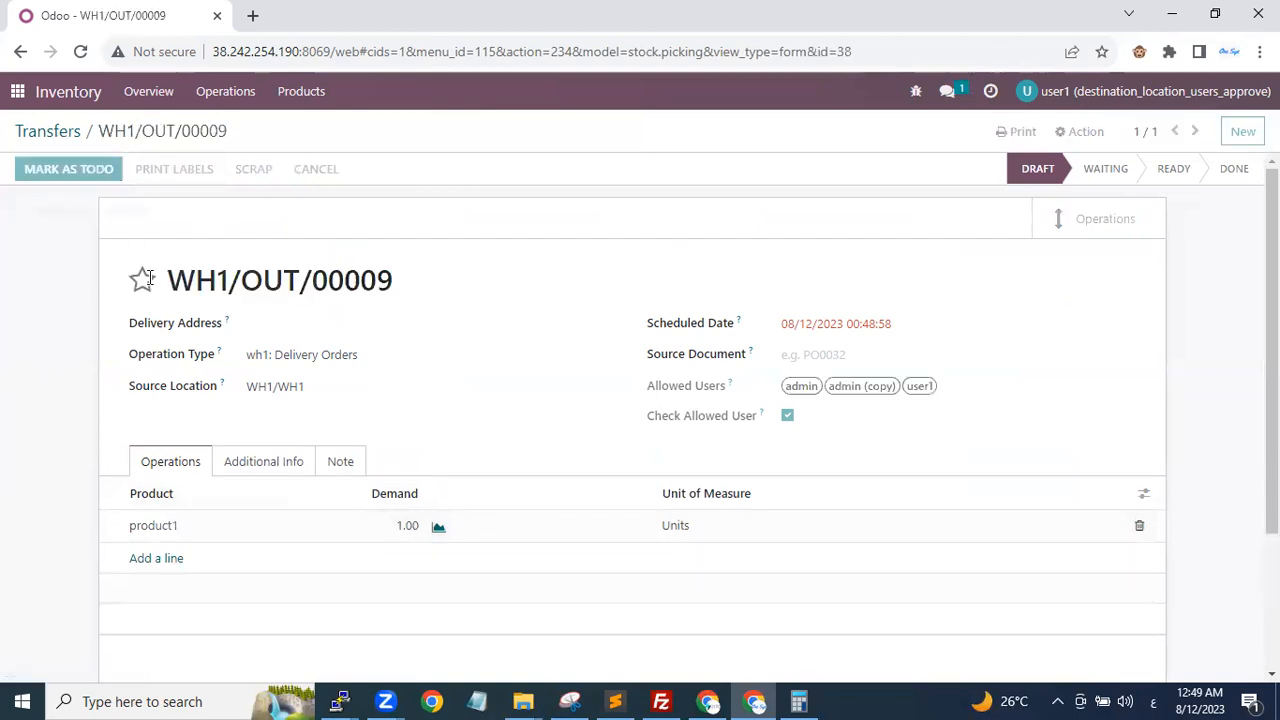
left_click(60, 170)
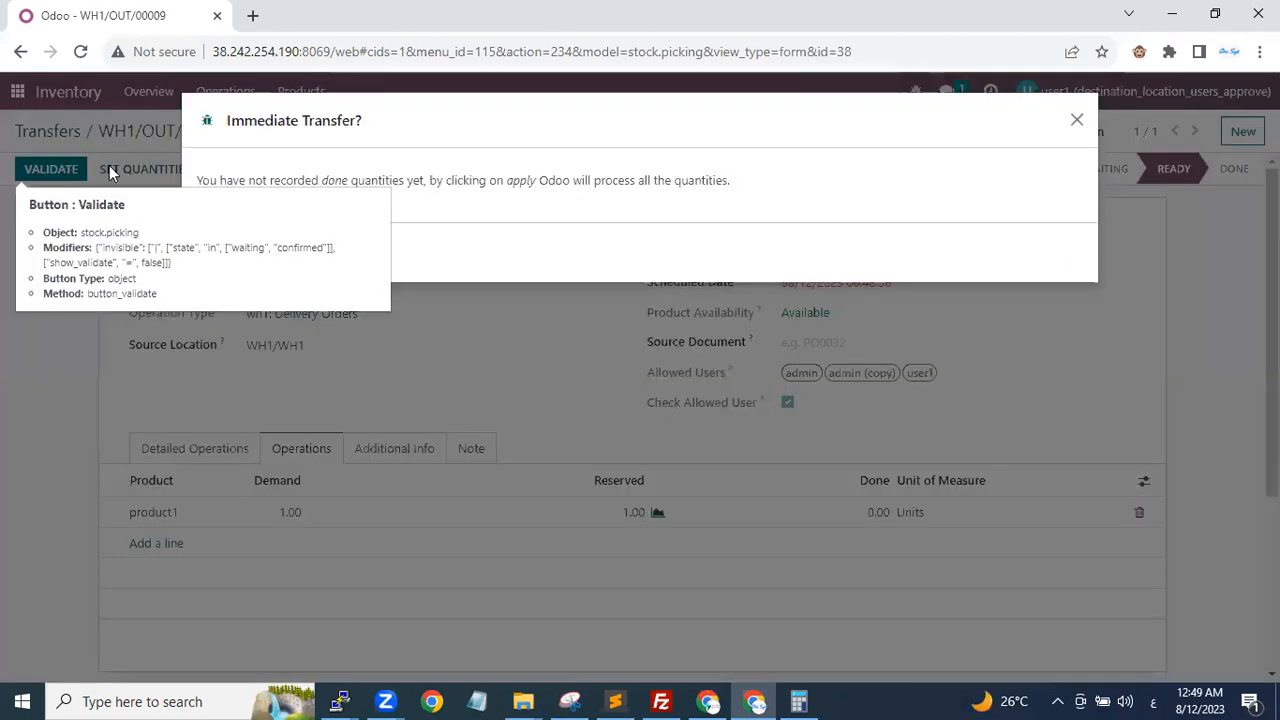
left_click(232, 253)
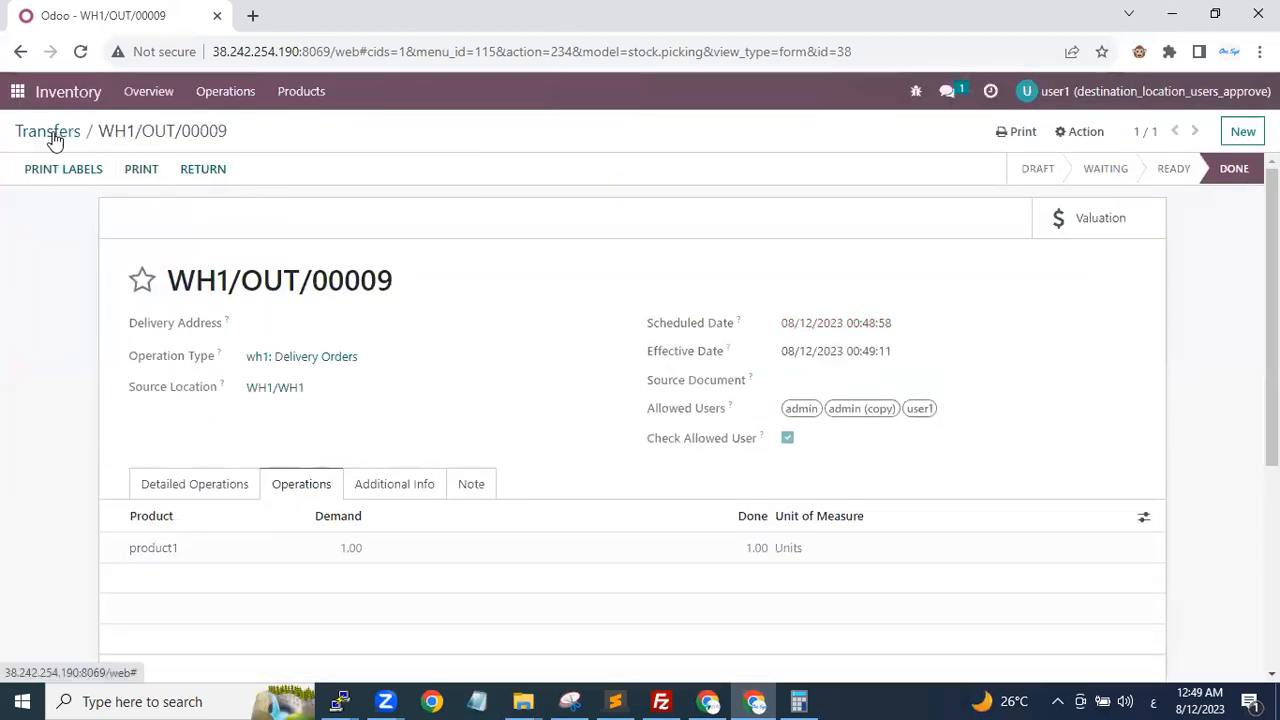
Create a new transfer with operation type wh1: Internal Transfers and set its destination location to wh2/wh2.
left_click(1242, 131)
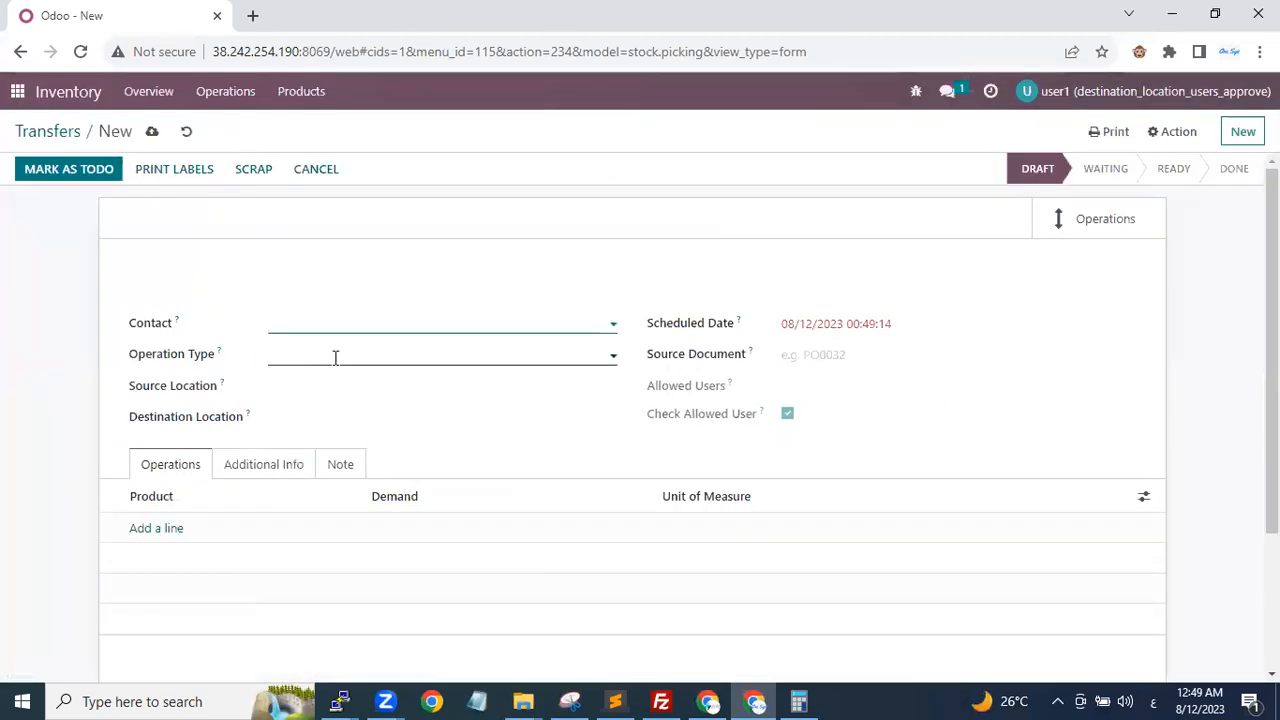
left_click(318, 355)
left_click(367, 409)
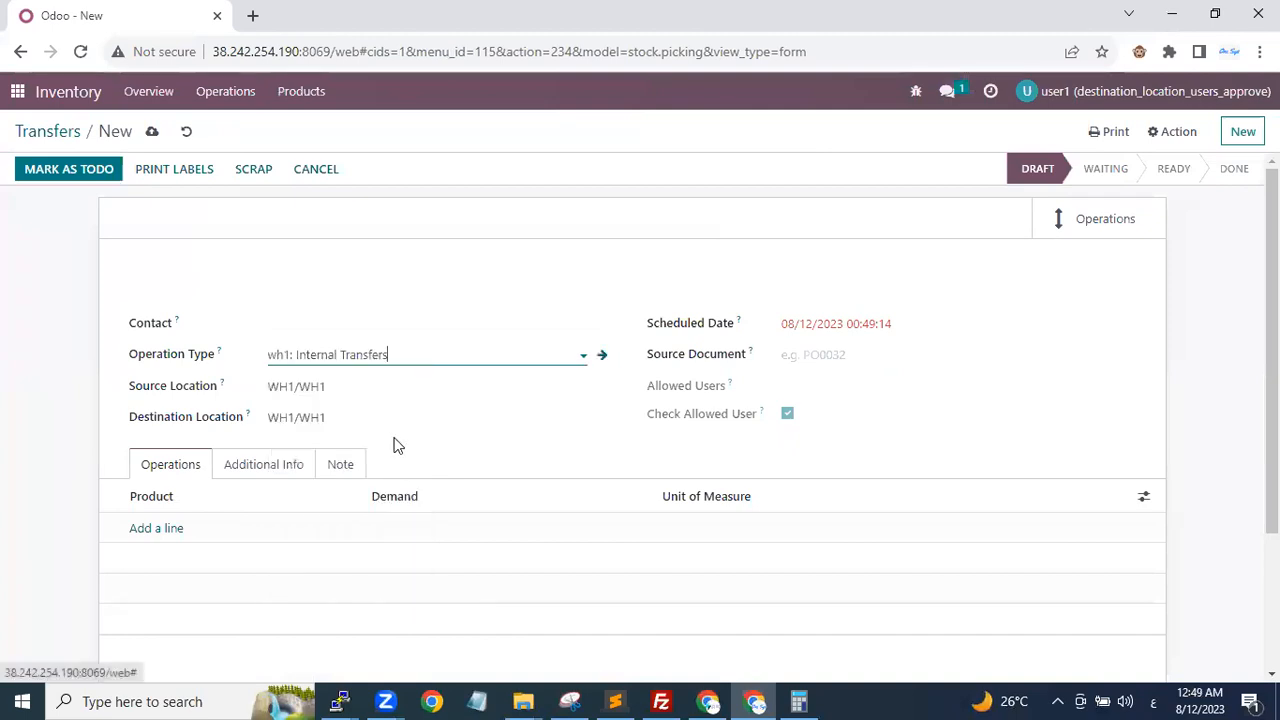
left_click(172, 424)
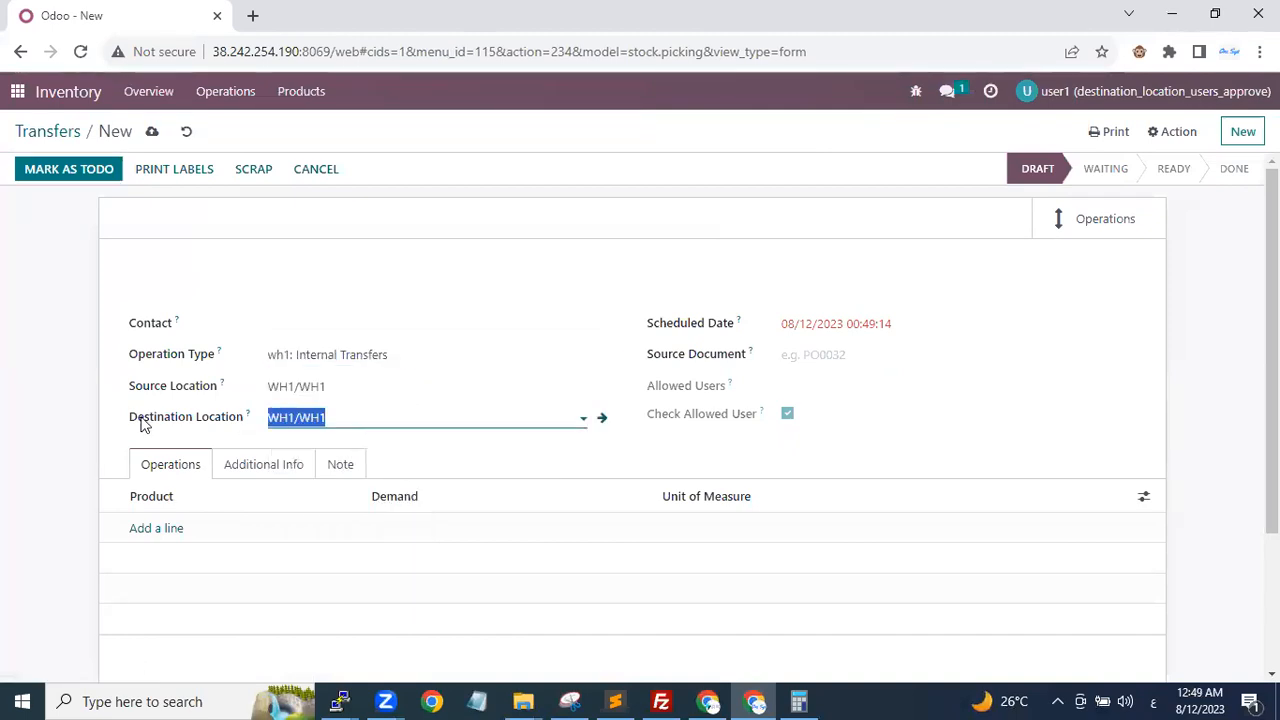
type("2")
left_click(287, 467)
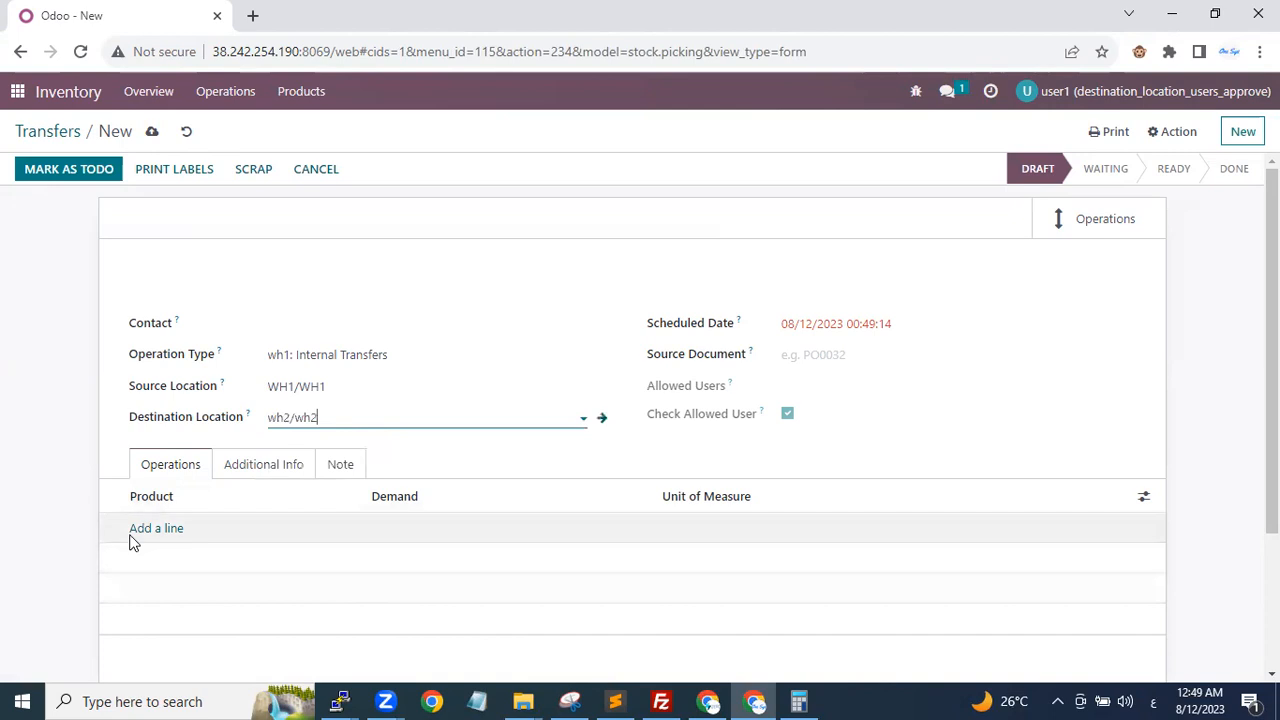
Add a line for product1 to the internal transfer and mark it as todo.
left_click(171, 537)
left_click(194, 527)
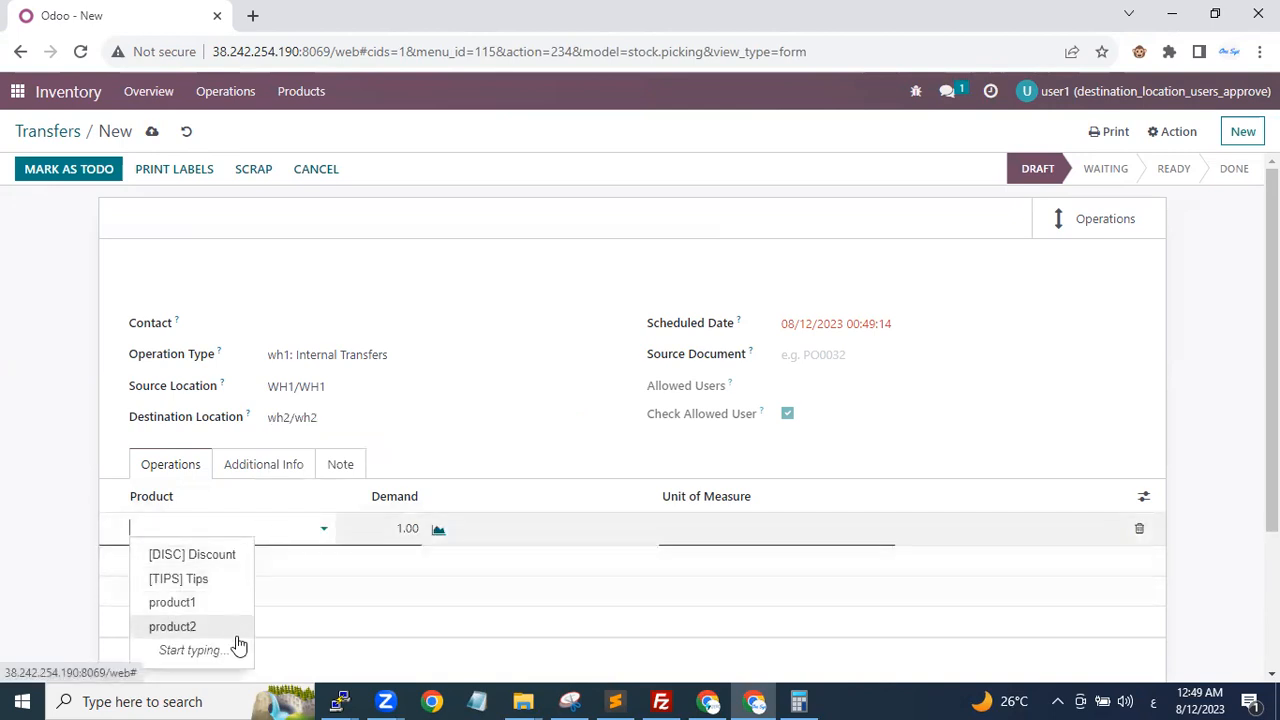
left_click(172, 602)
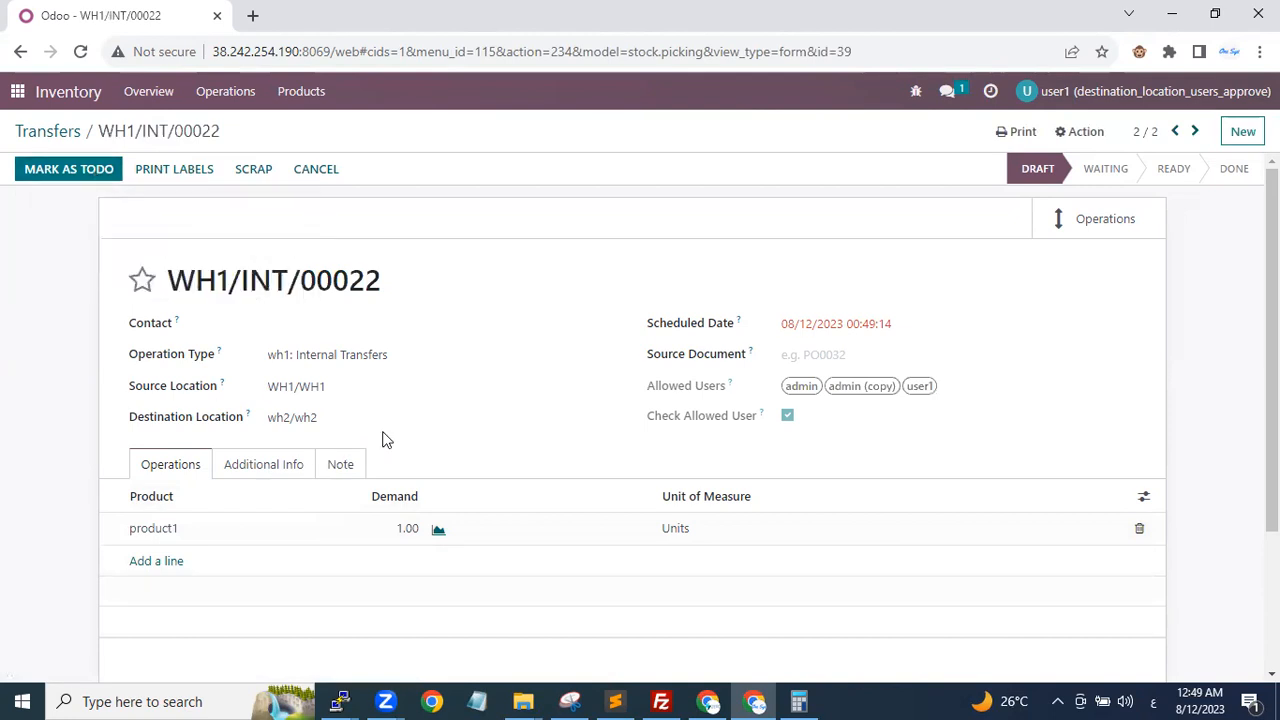
left_click_drag(380, 432, 201, 416)
left_click(44, 171)
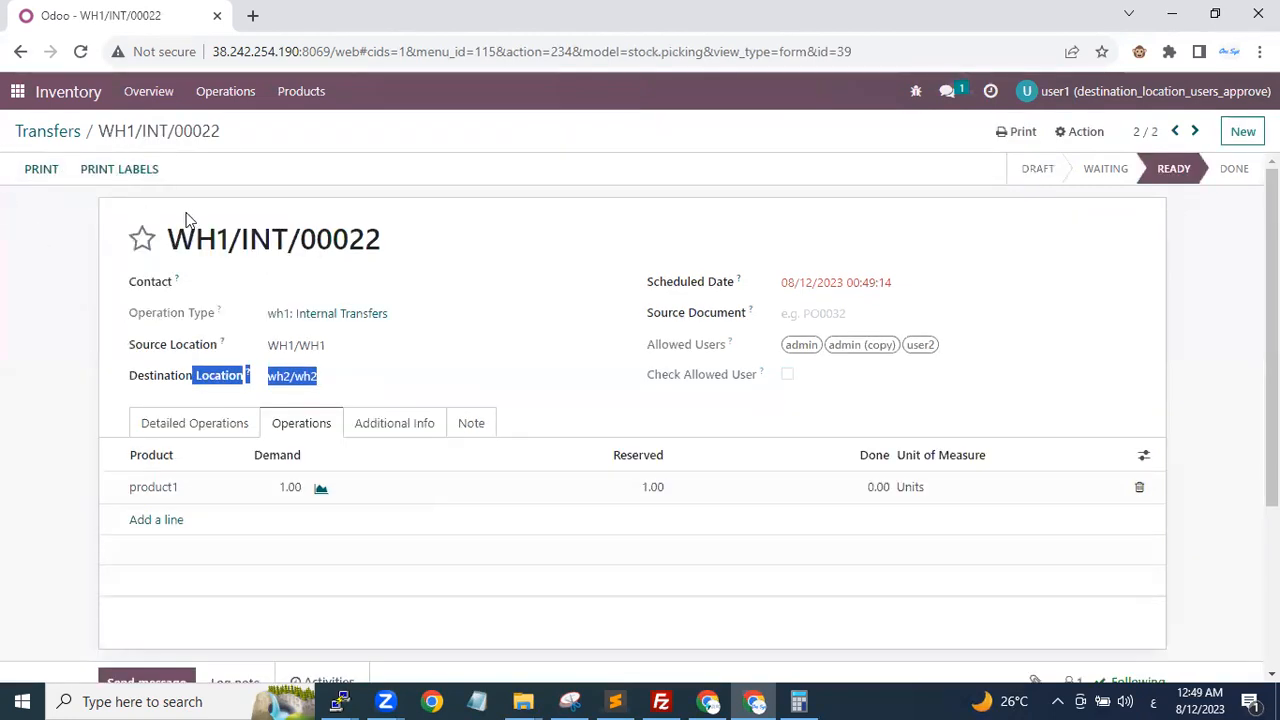
Copy the internal transfer's reference, WH1/INT/00022, from the form title.
triple_click(377, 238)
right_click(398, 242)
left_click(438, 258)
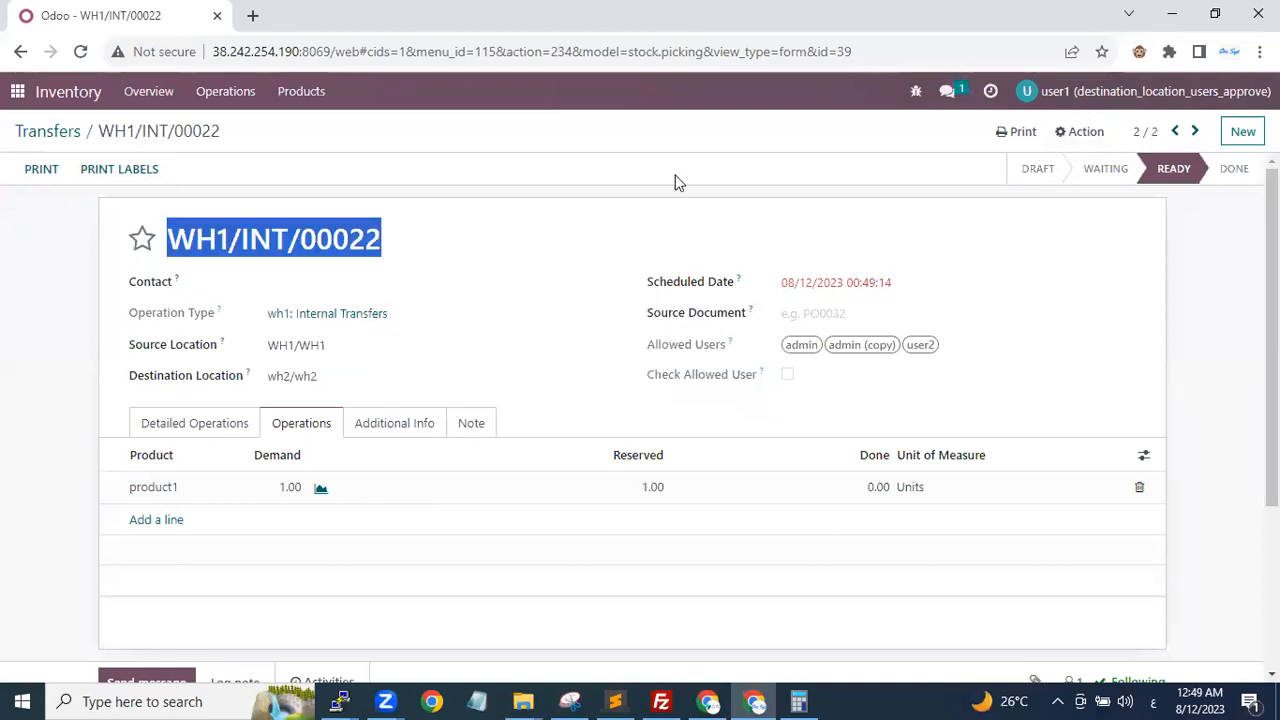
Log out of user1's session and log in as user2, filling in the email and password from the saved credentials.
left_click(1241, 95)
left_click(1074, 292)
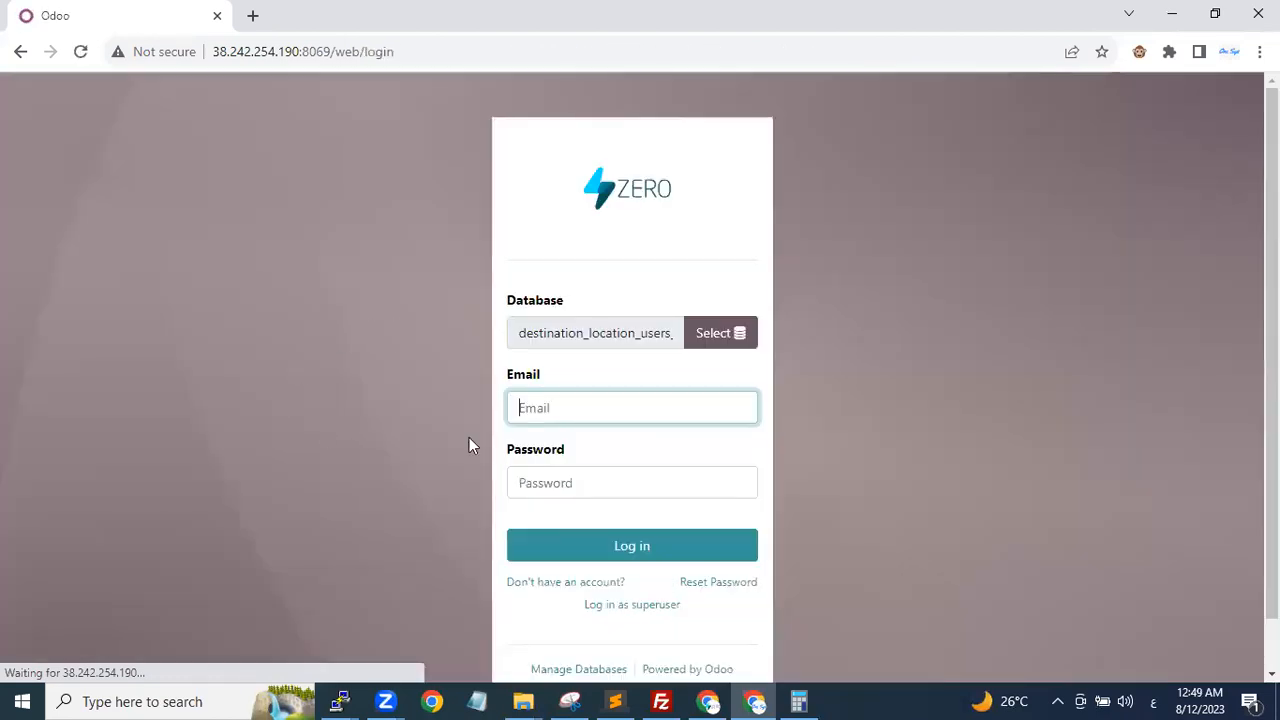
left_click(606, 419)
left_click(660, 563)
left_click(577, 417)
left_click(562, 535)
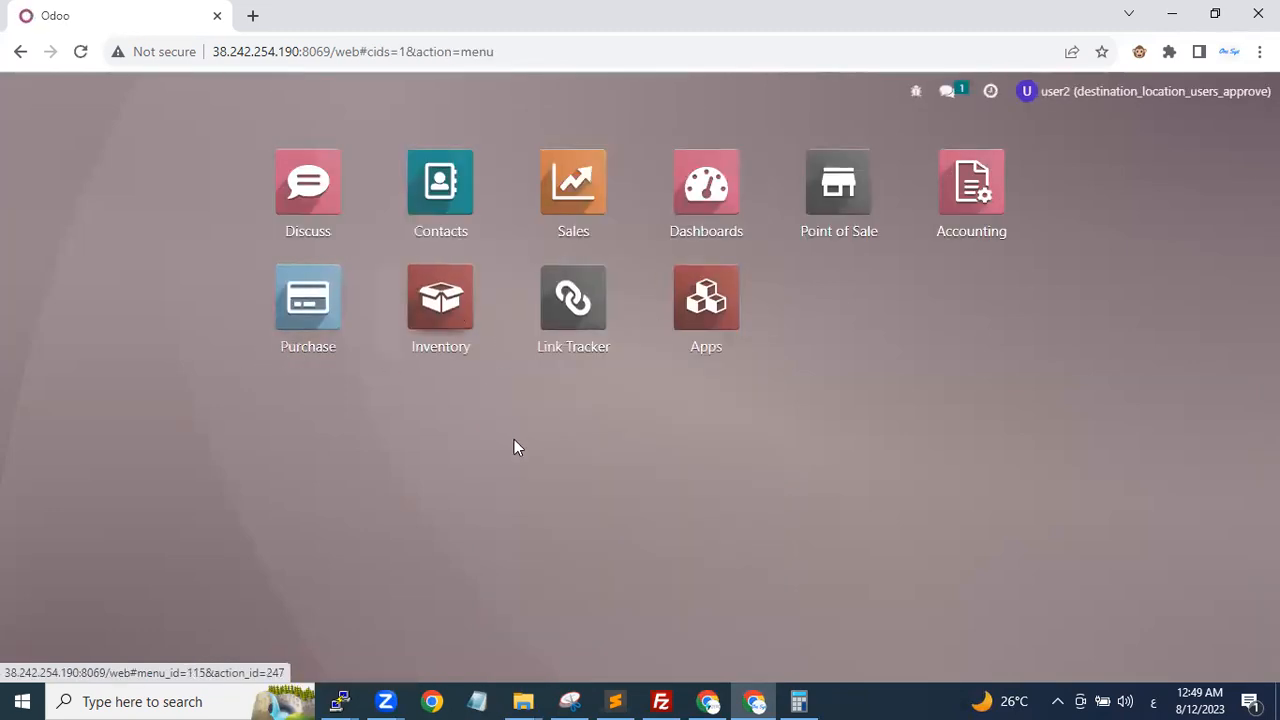
In Inventory's transfers list, search for the copied reference WH1/INT/00022 and open that transfer to check user2's available actions.
left_click(465, 280)
left_click(208, 95)
left_click(245, 158)
right_click(682, 132)
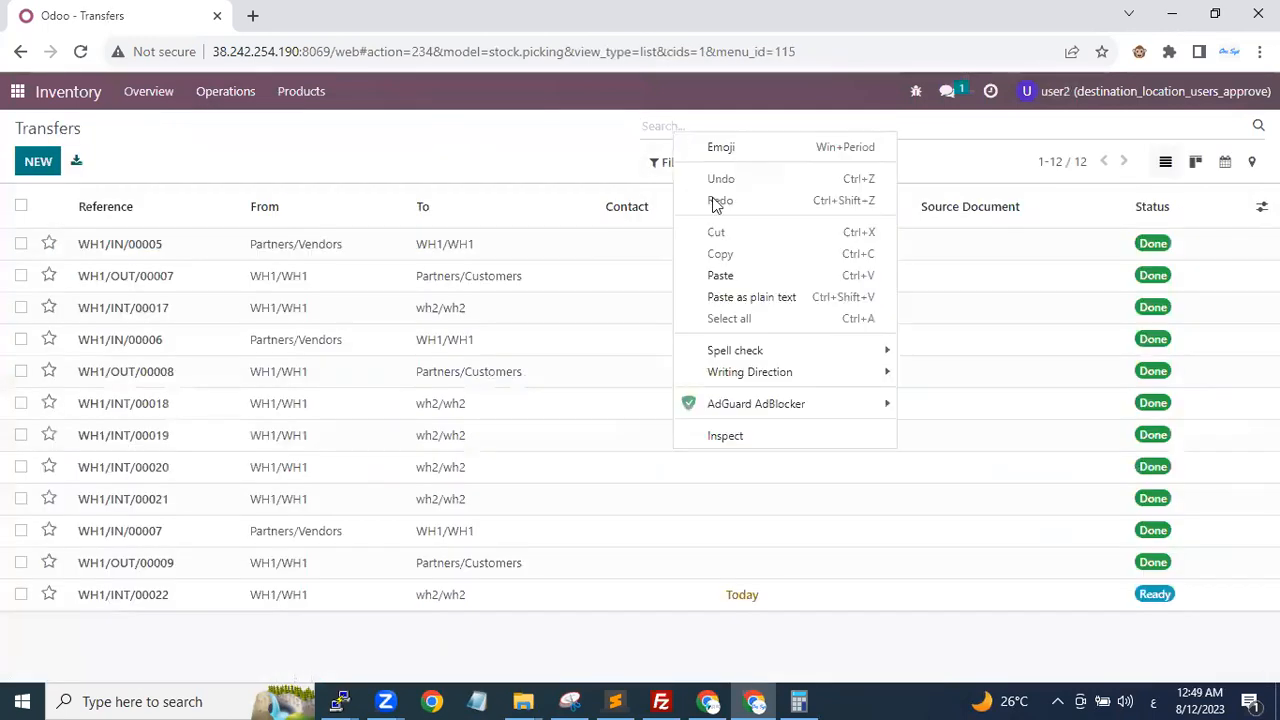
left_click(734, 296)
left_click(718, 160)
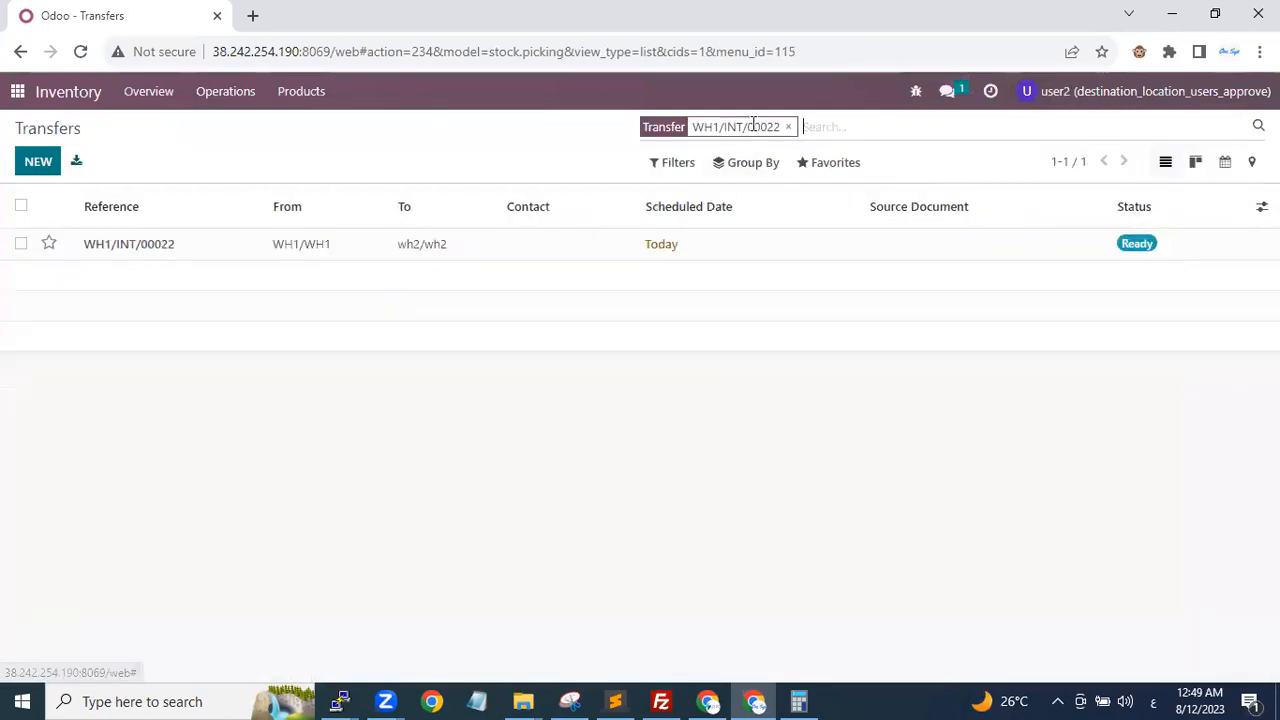
left_click(130, 244)
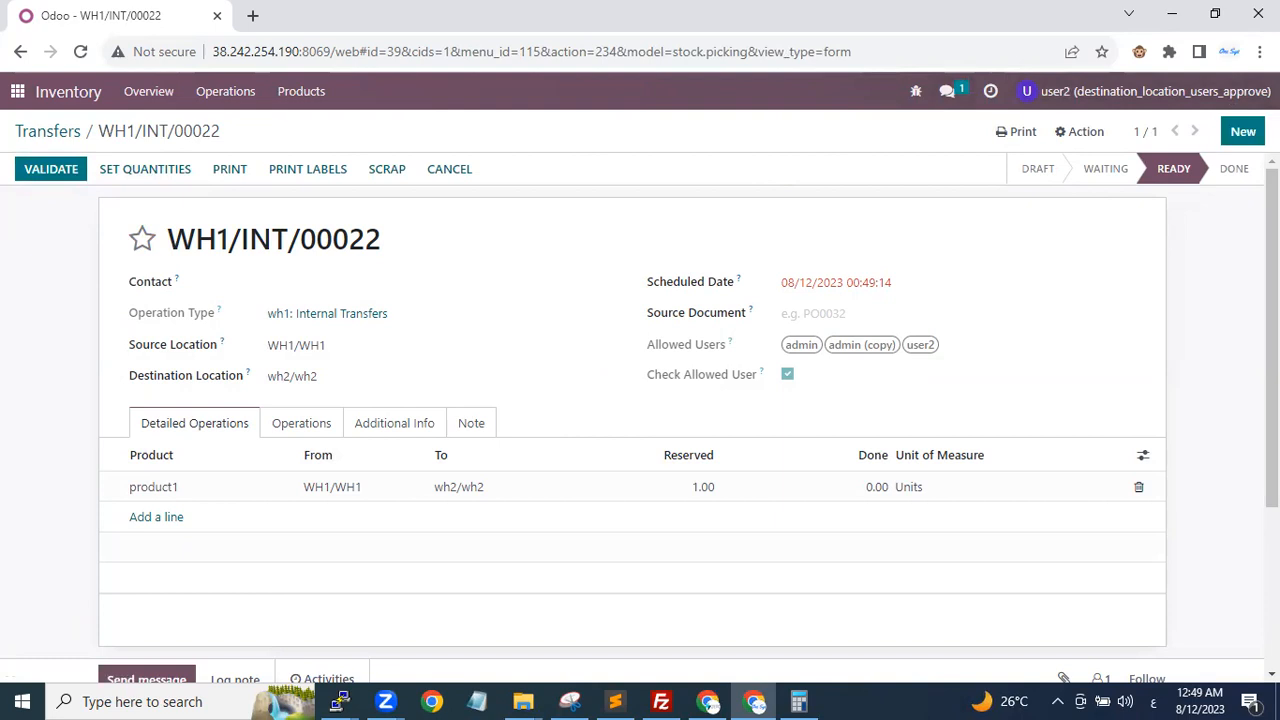
Log out of user2's session and log back in as user1, filling in the email and password from the saved credentials.
left_click(1230, 91)
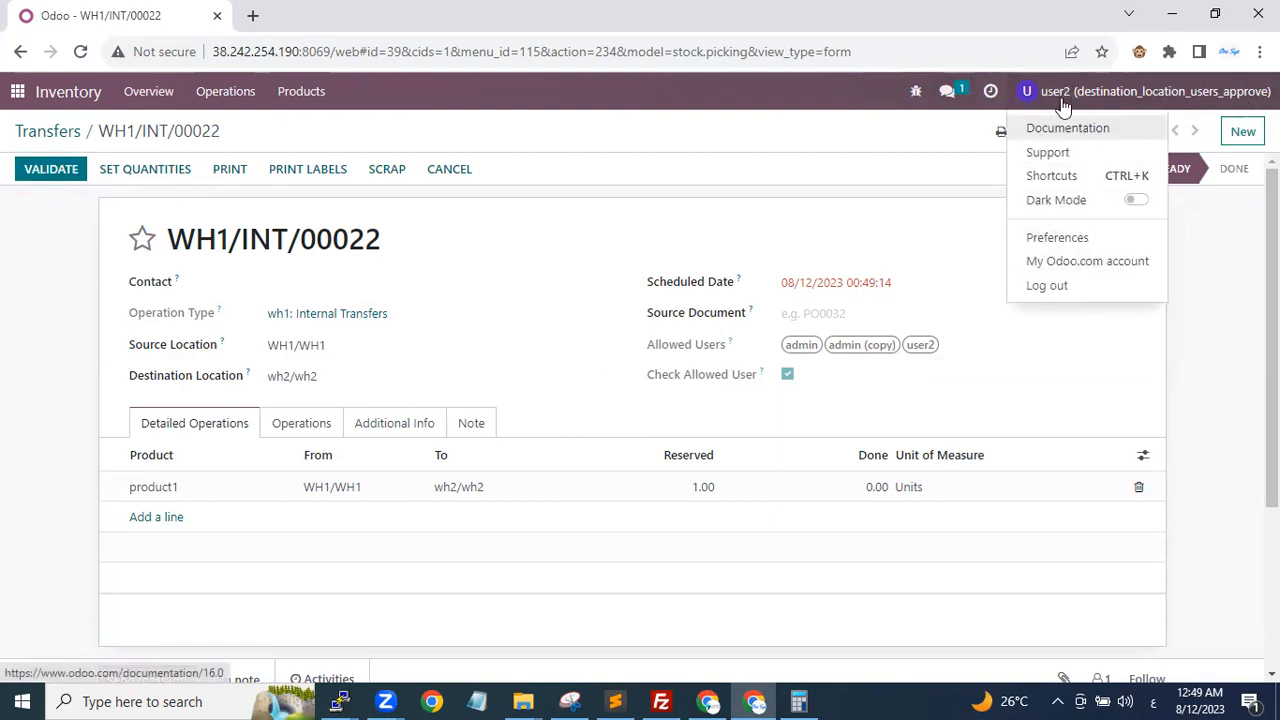
left_click(1058, 286)
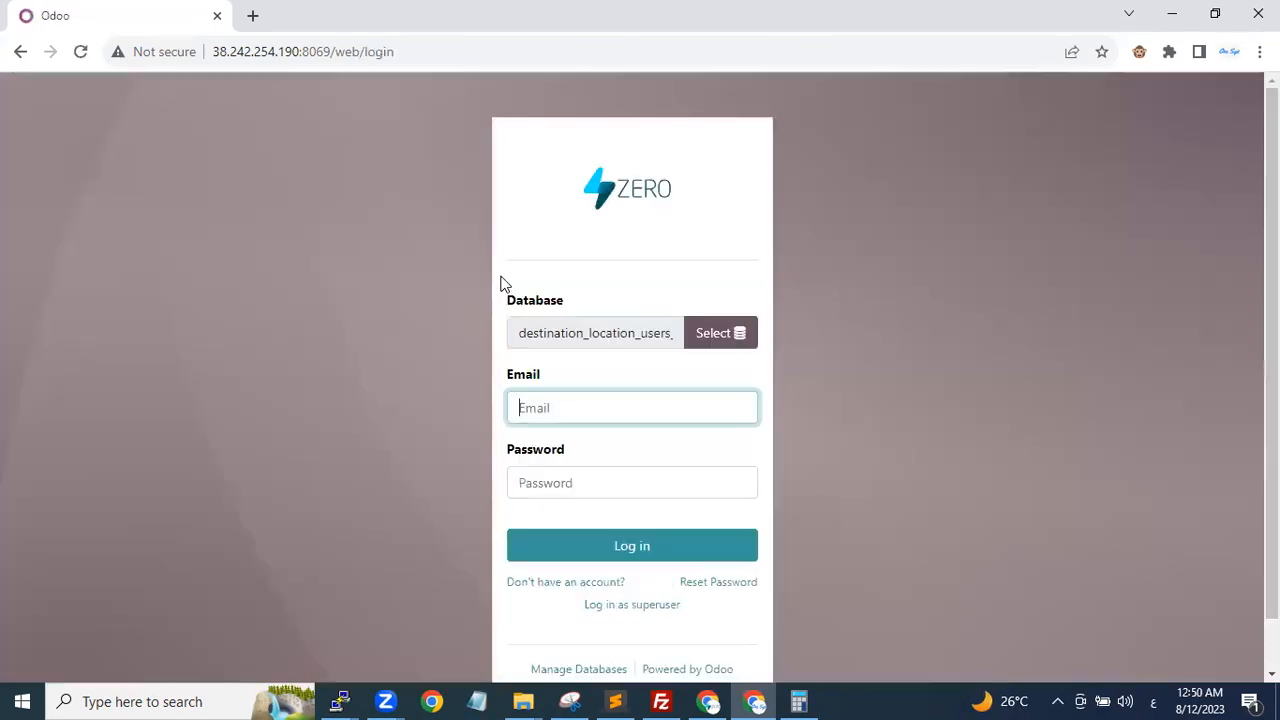
left_click(588, 405)
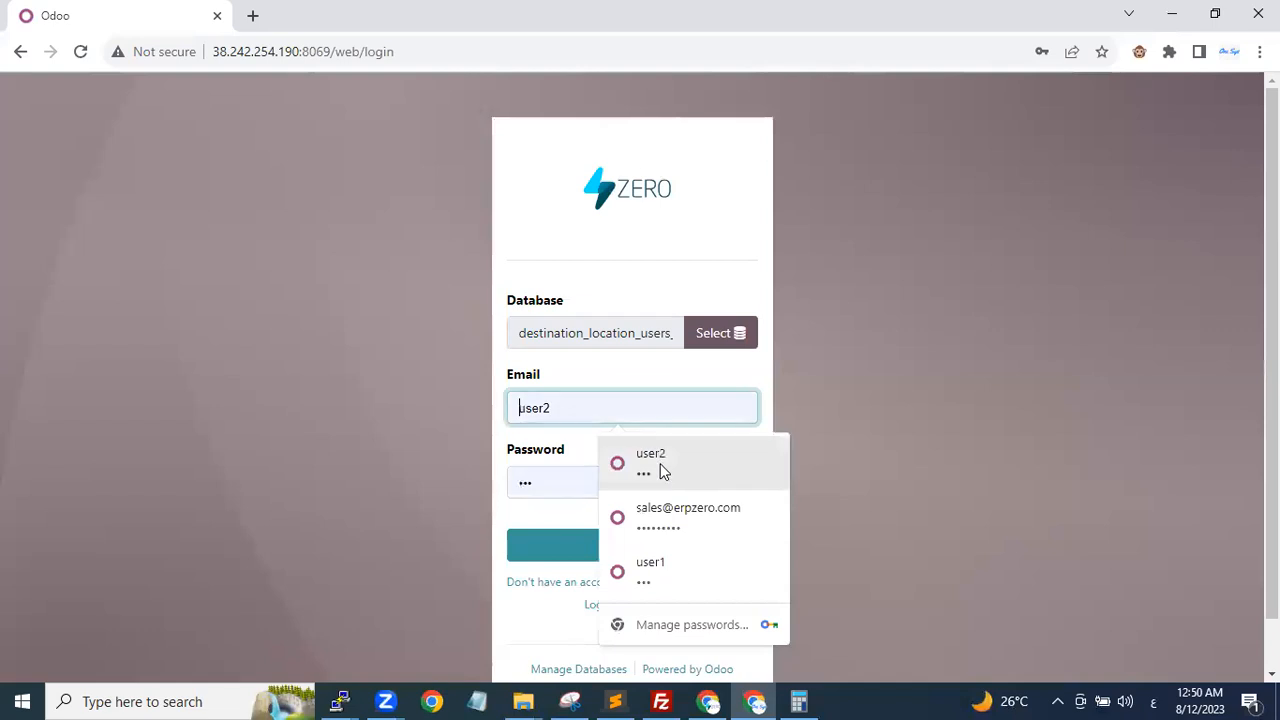
left_click(650, 572)
left_click(600, 545)
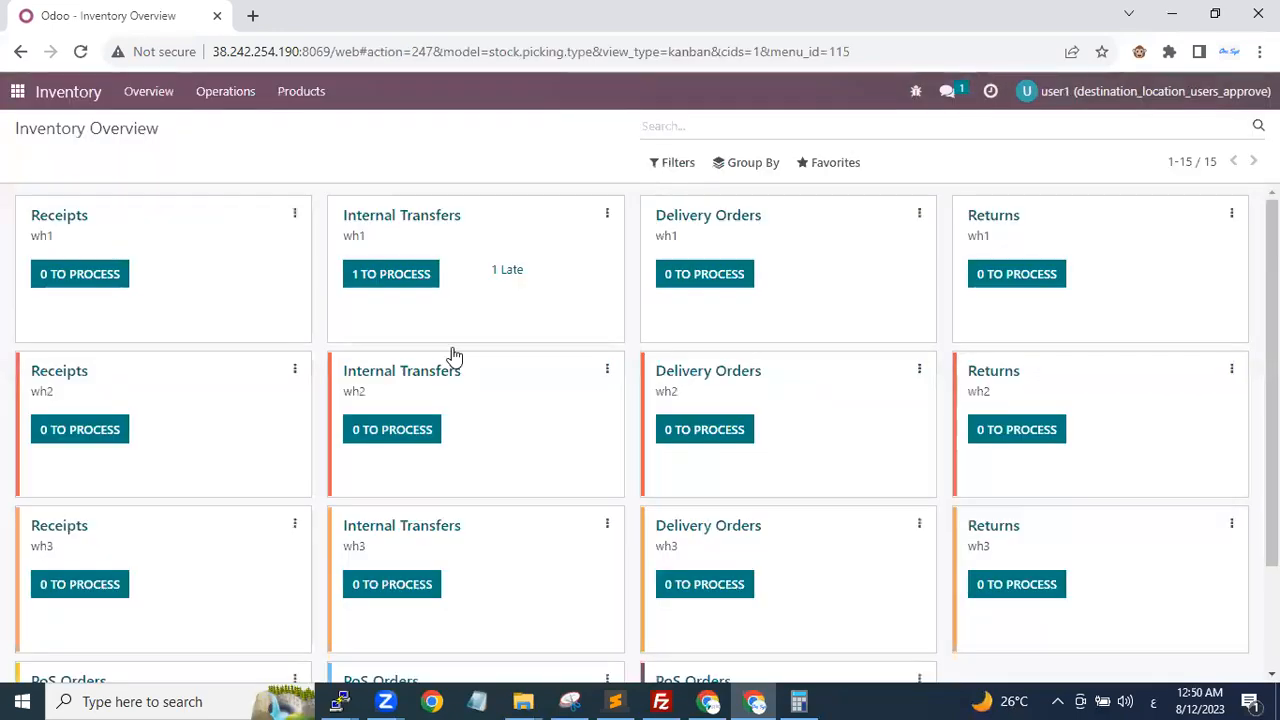
Search the transfers list for WH1/INT/00022 as user1, open it and examine its available actions and destination location.
left_click(220, 91)
left_click(232, 155)
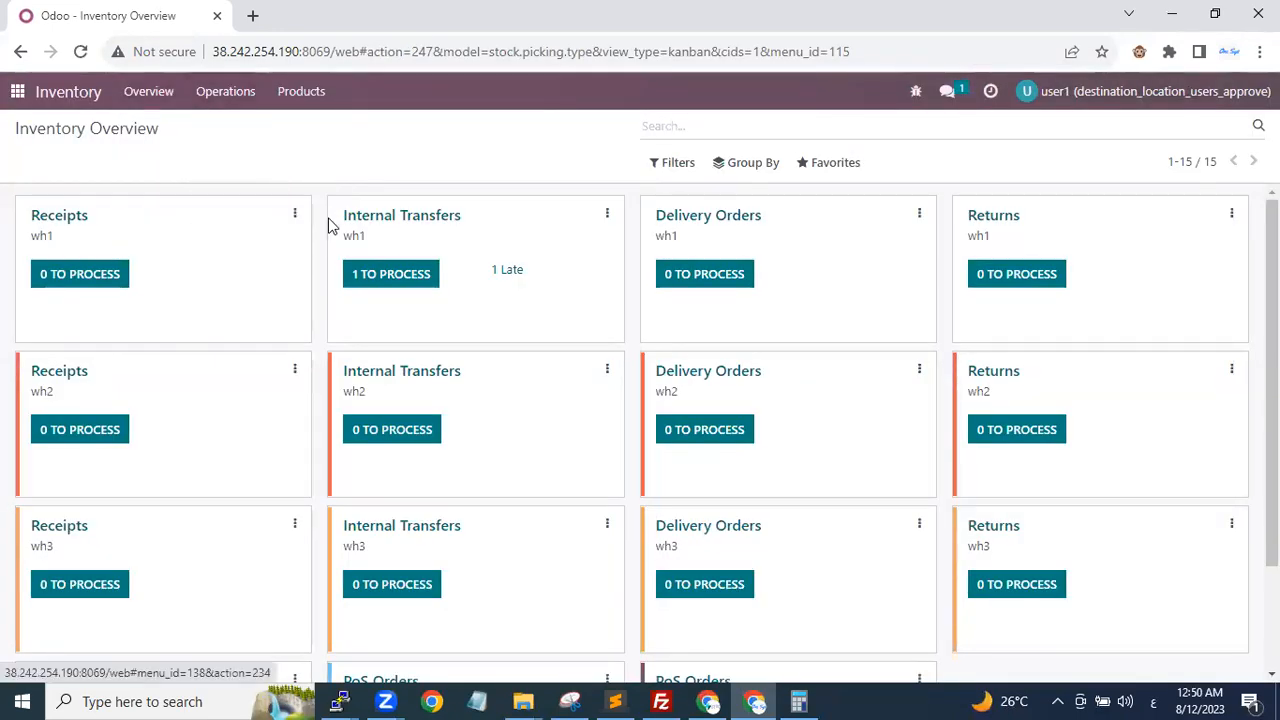
right_click(708, 128)
left_click(722, 267)
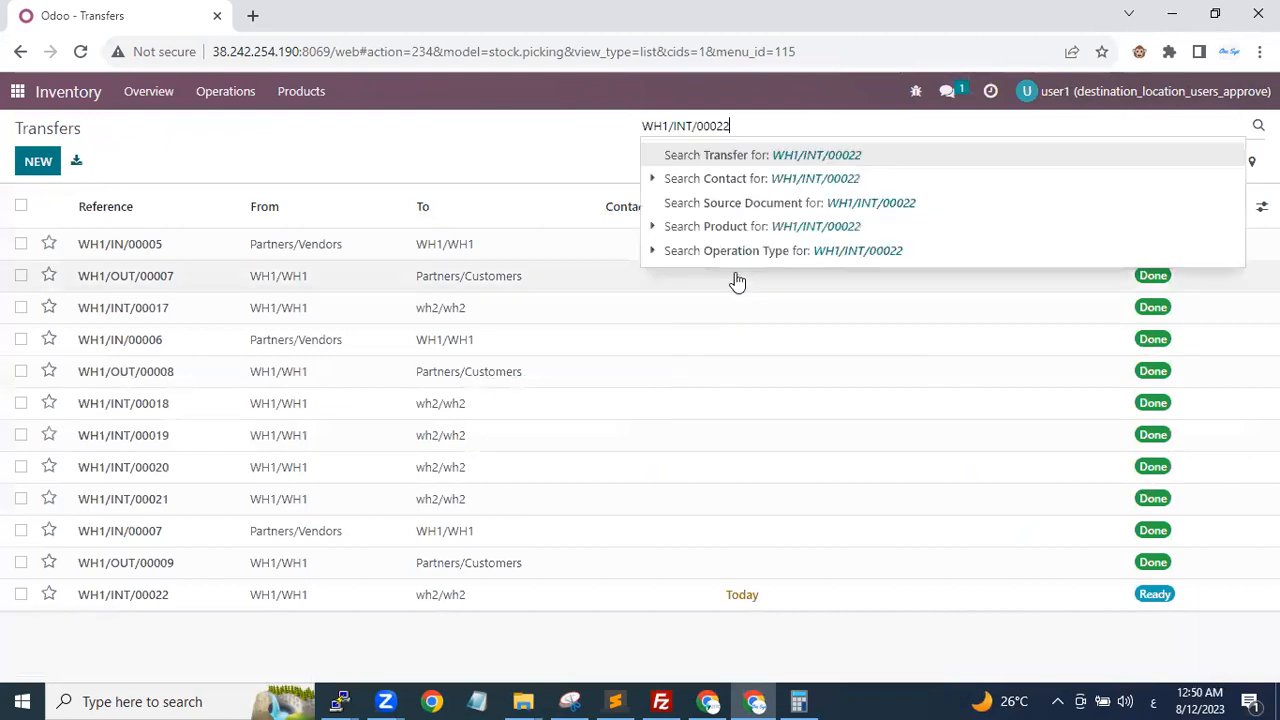
left_click(700, 154)
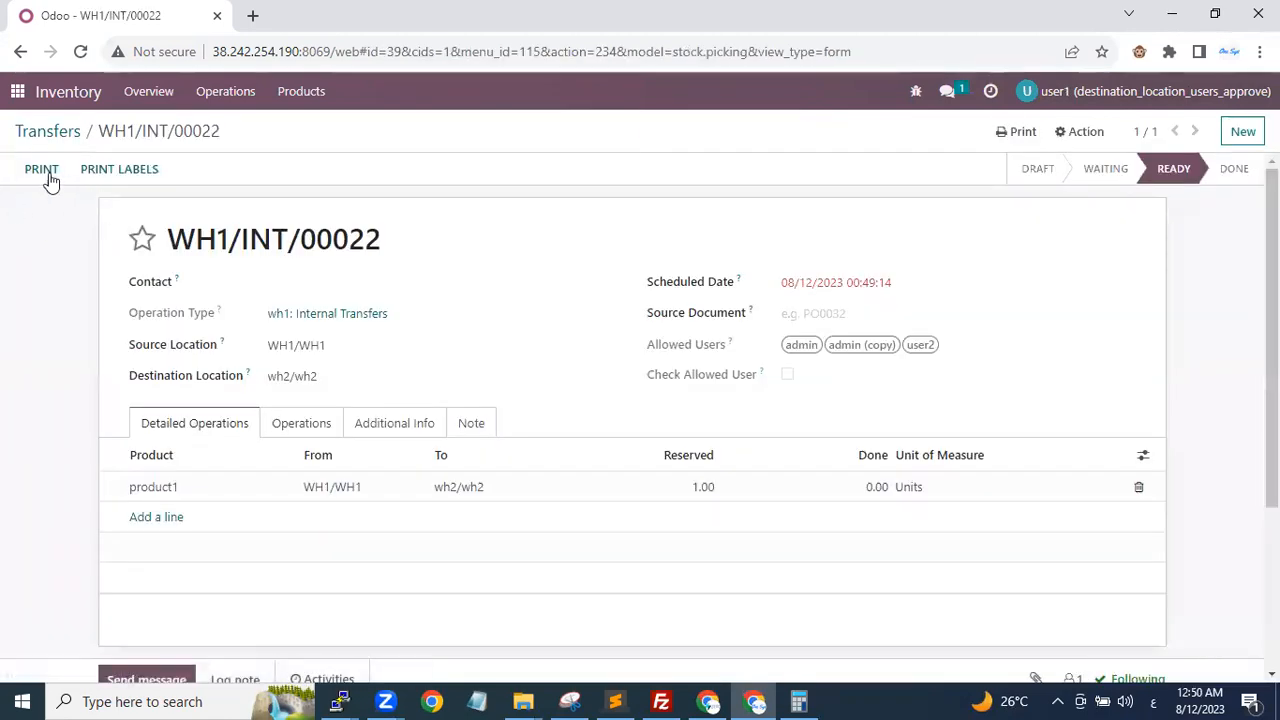
left_click_drag(334, 375, 122, 380)
Return to the inventory overview and open the late wh1 internal transfer WH1/INT/00022 to recheck user1's available actions.
left_click(42, 131)
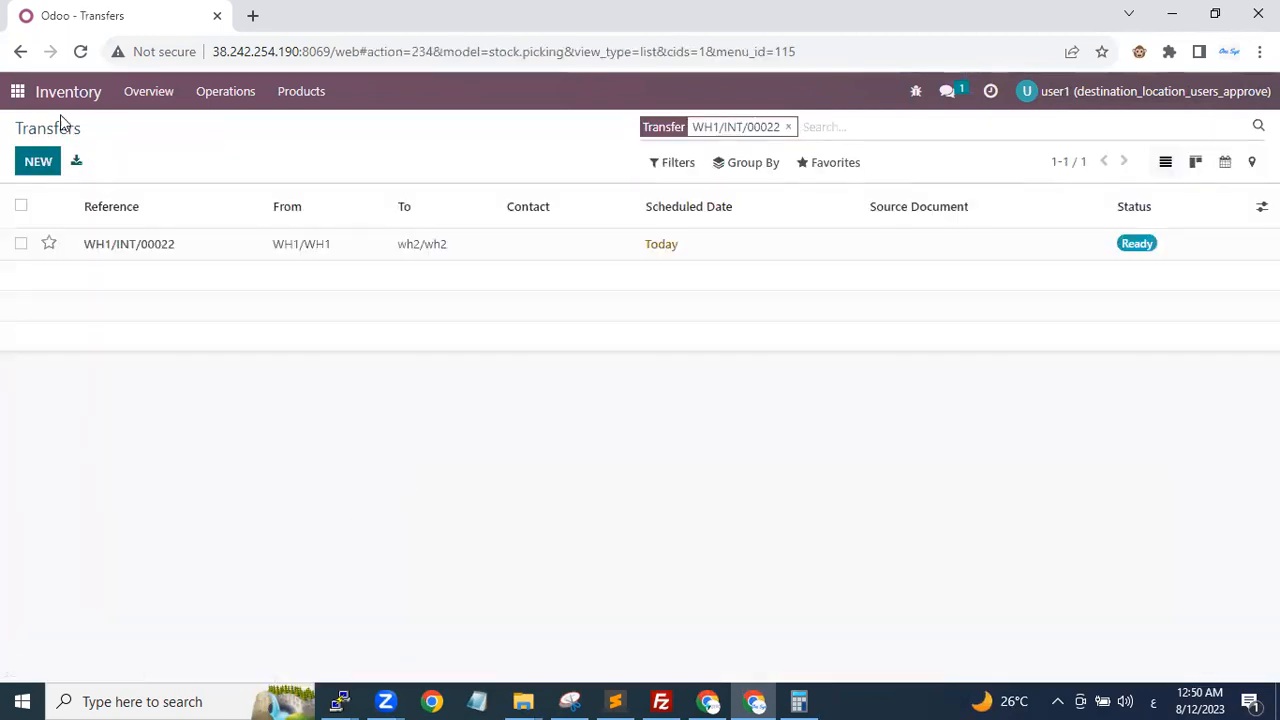
left_click(130, 96)
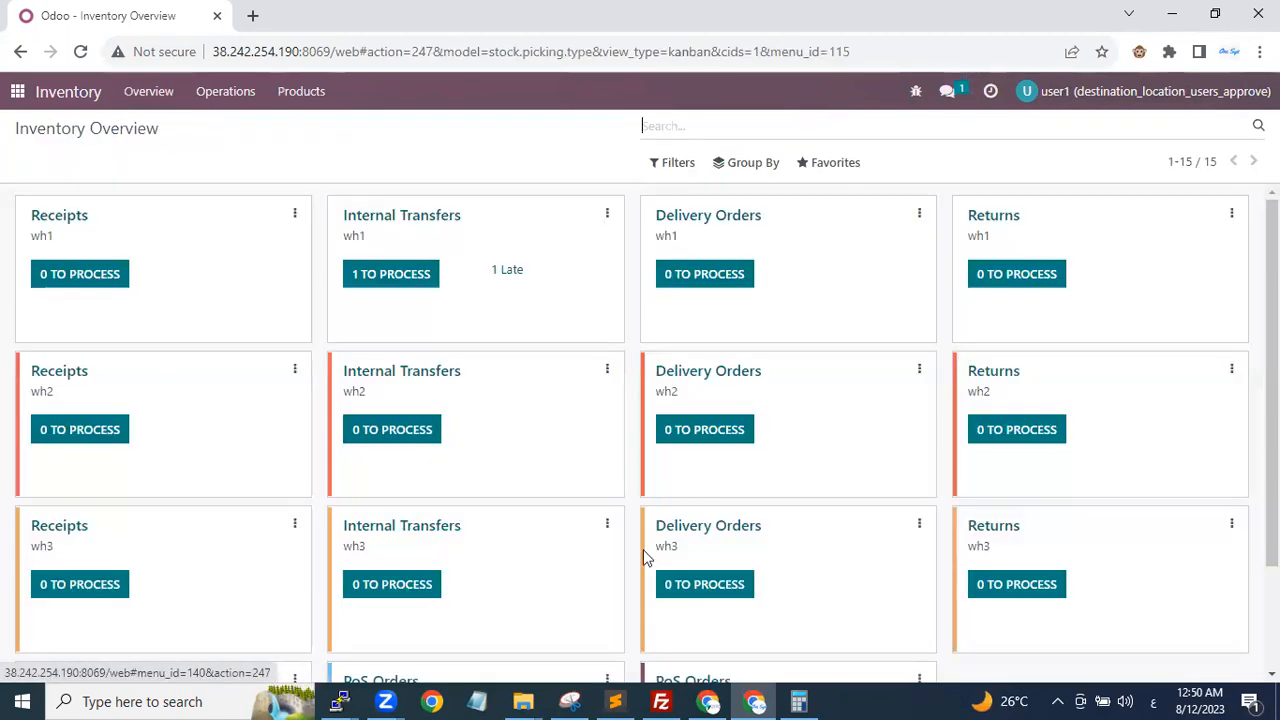
left_click(510, 272)
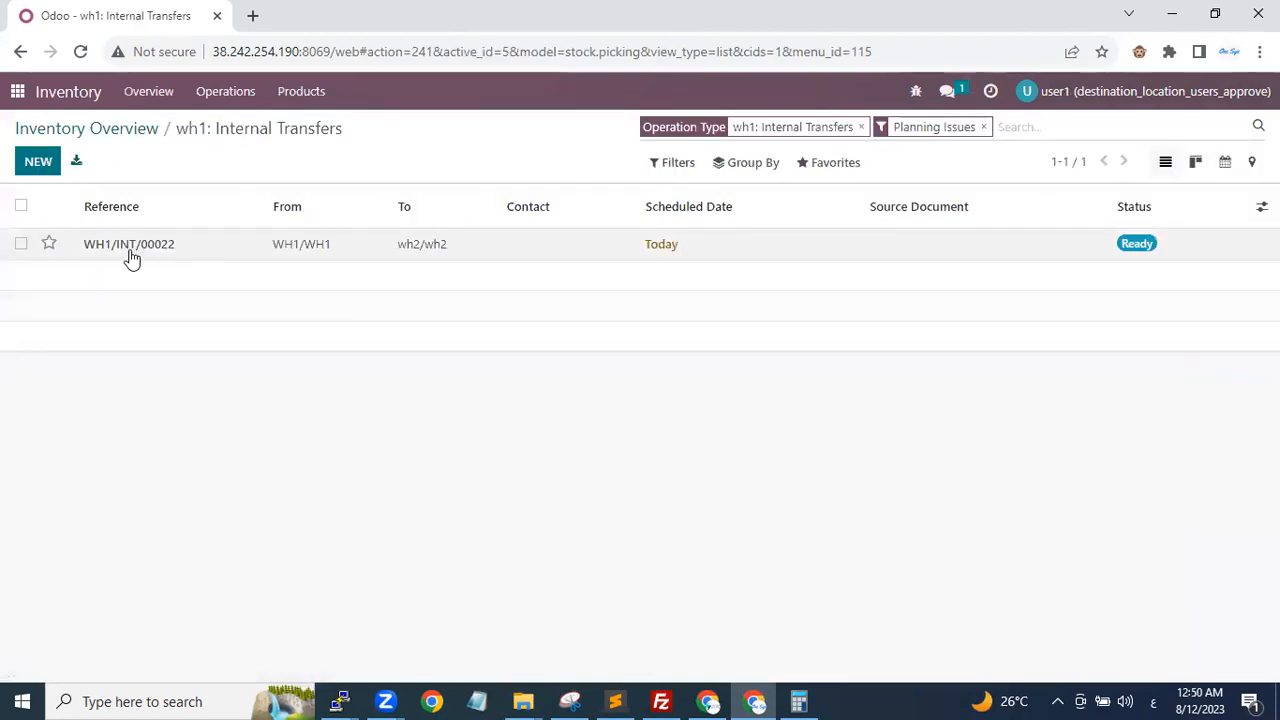
left_click(140, 250)
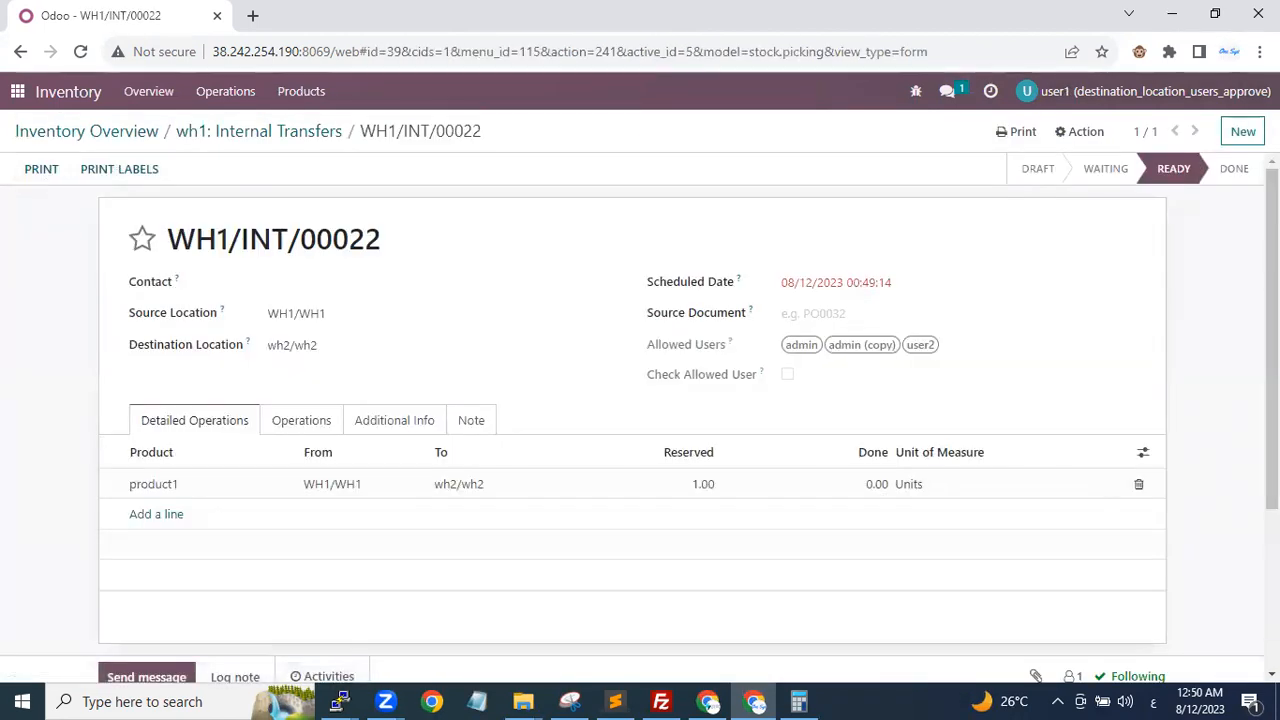
Log out of user1's session and log in again as user2, filling in the saved email and password.
left_click(1210, 95)
left_click(1063, 288)
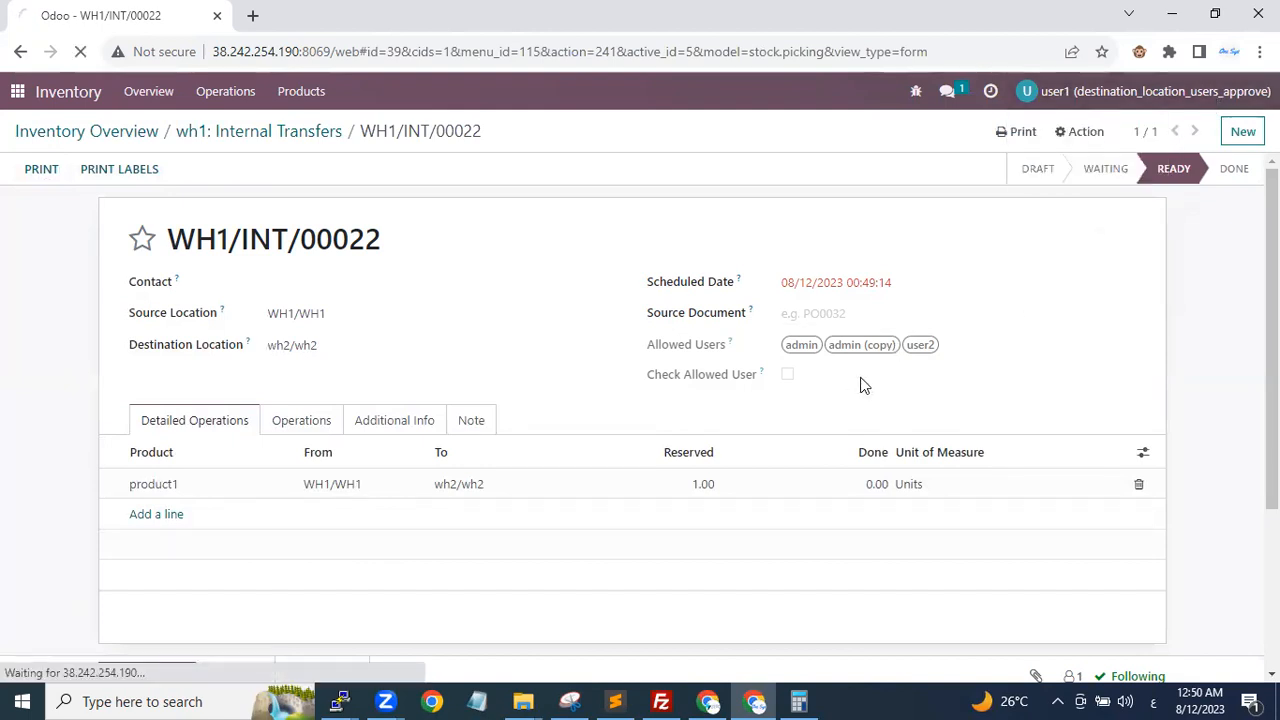
left_click(626, 412)
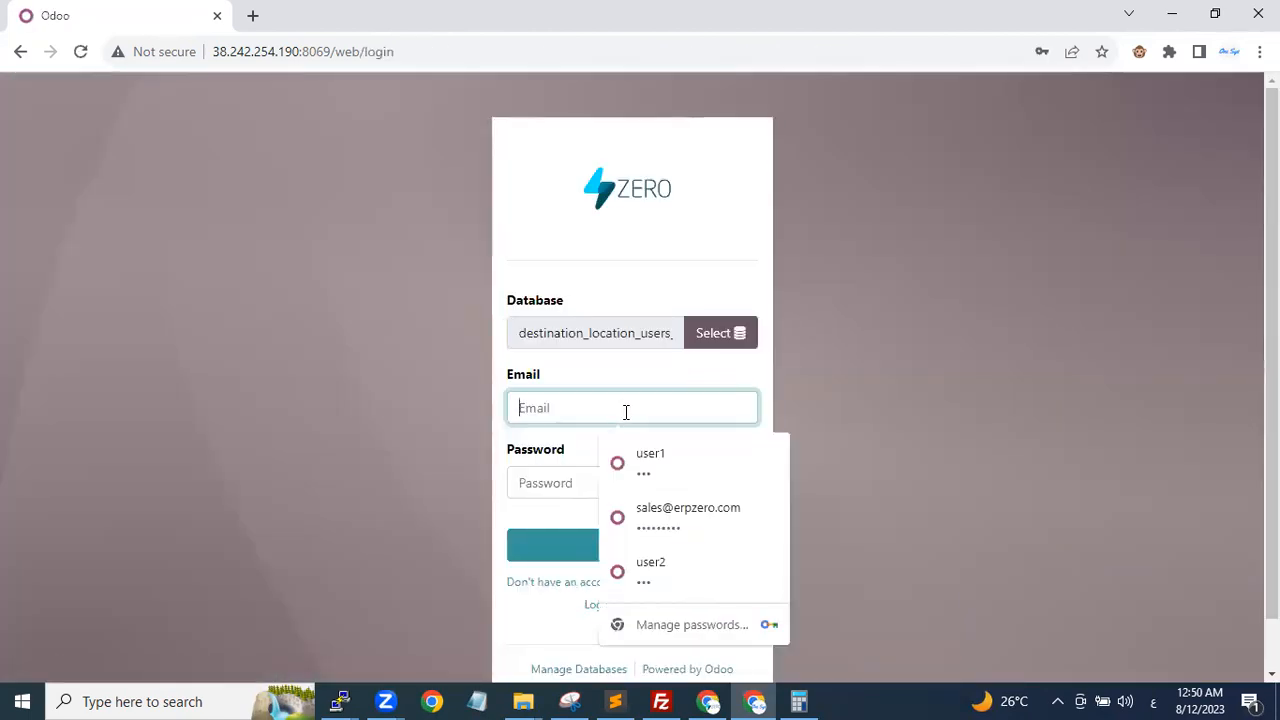
left_click(690, 572)
left_click(632, 550)
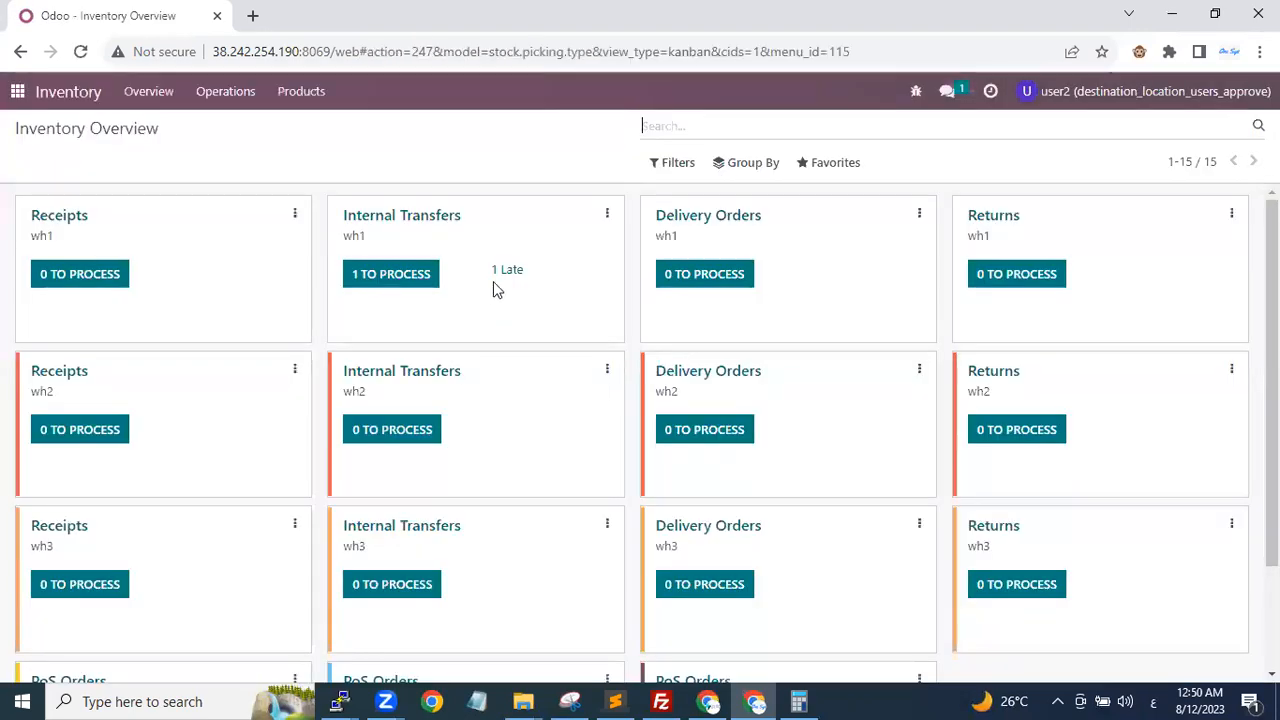
Open the late wh1 internal transfer WH1/INT/00022 and validate it, applying the immediate transfer of all quantities.
left_click(503, 271)
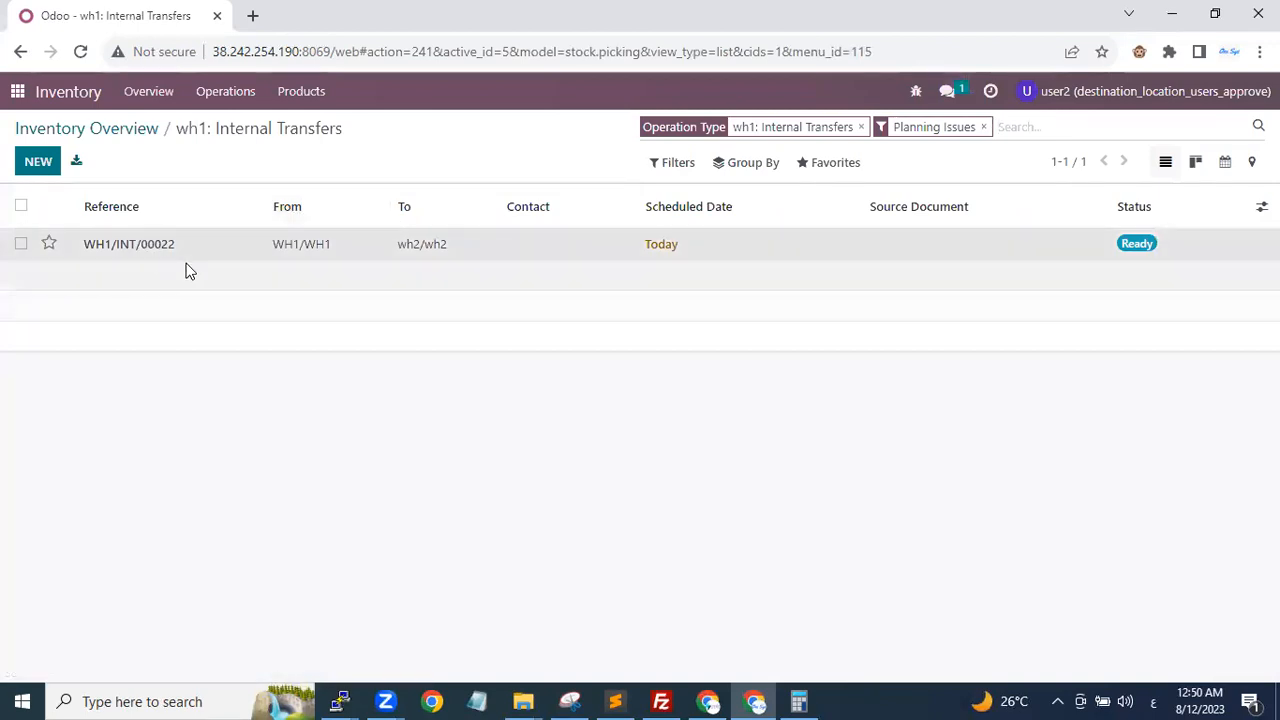
left_click(135, 244)
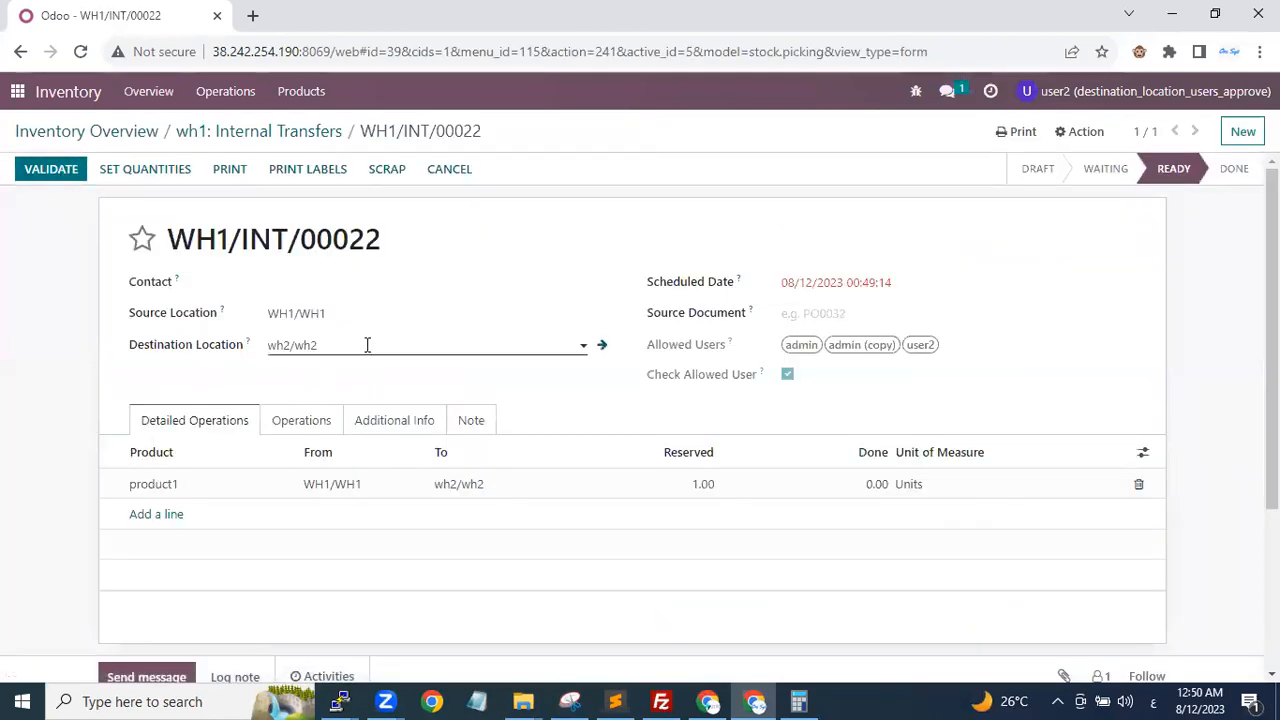
left_click(37, 172)
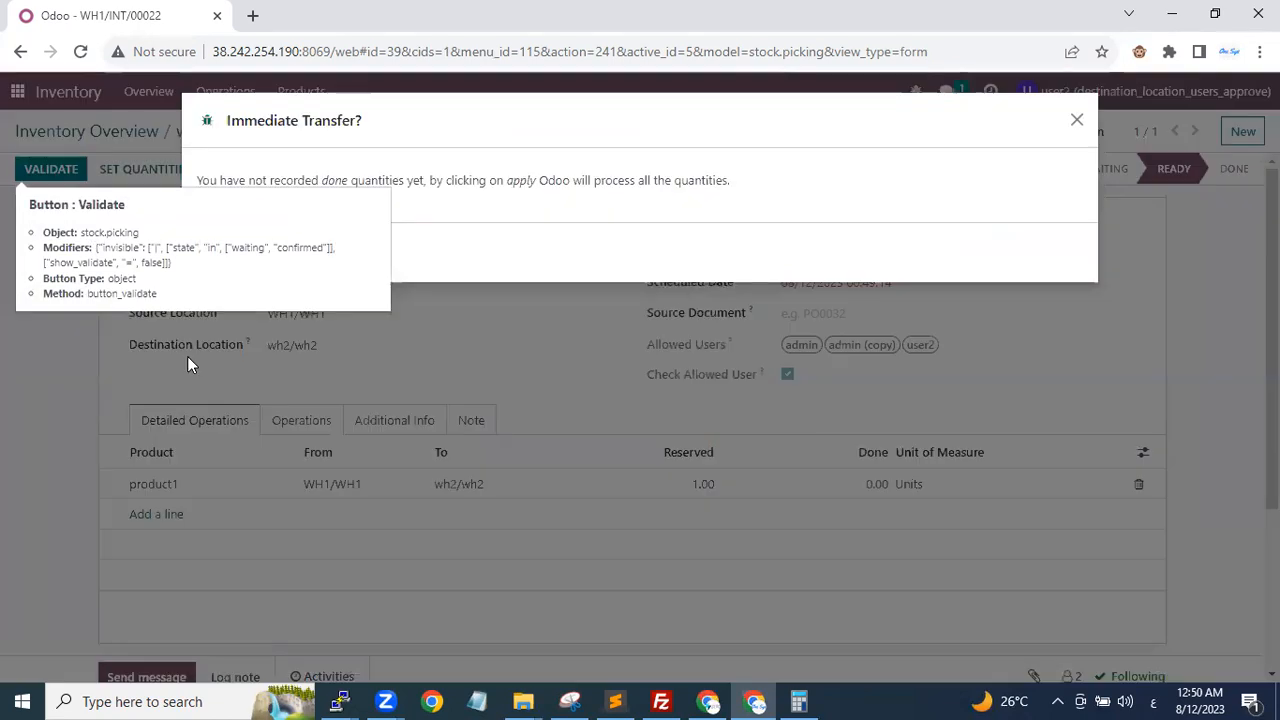
left_click(223, 253)
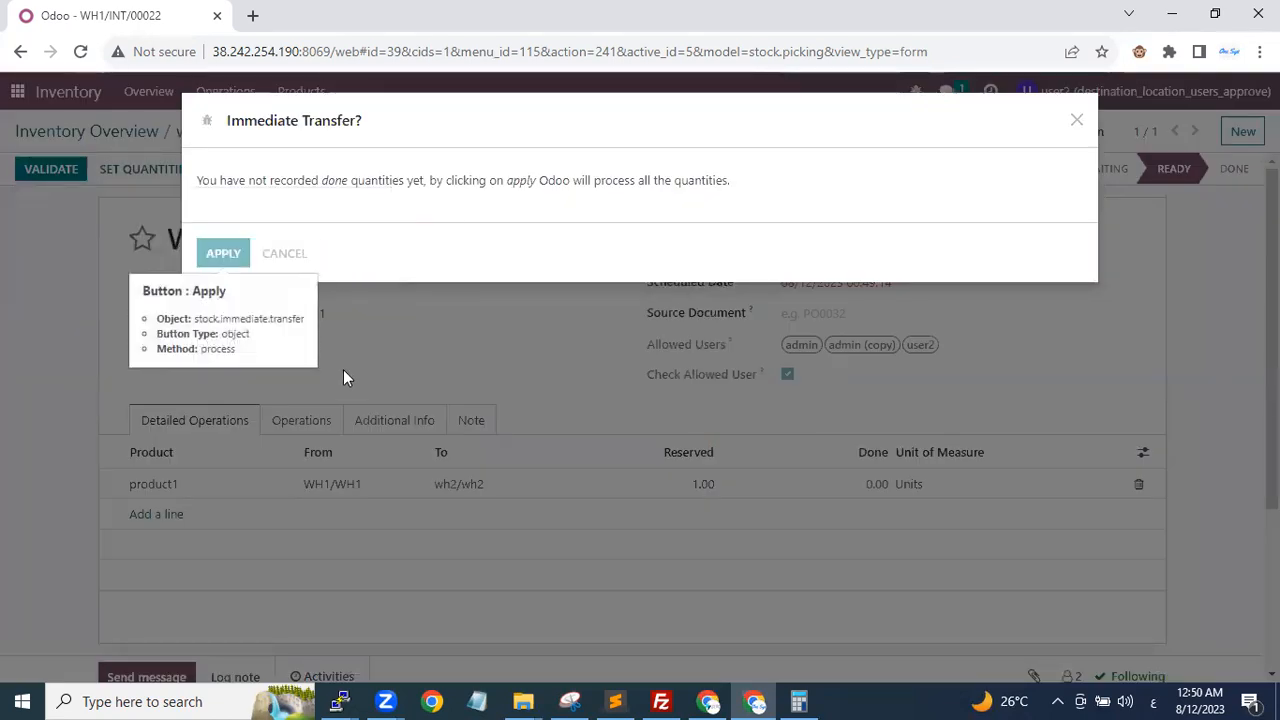